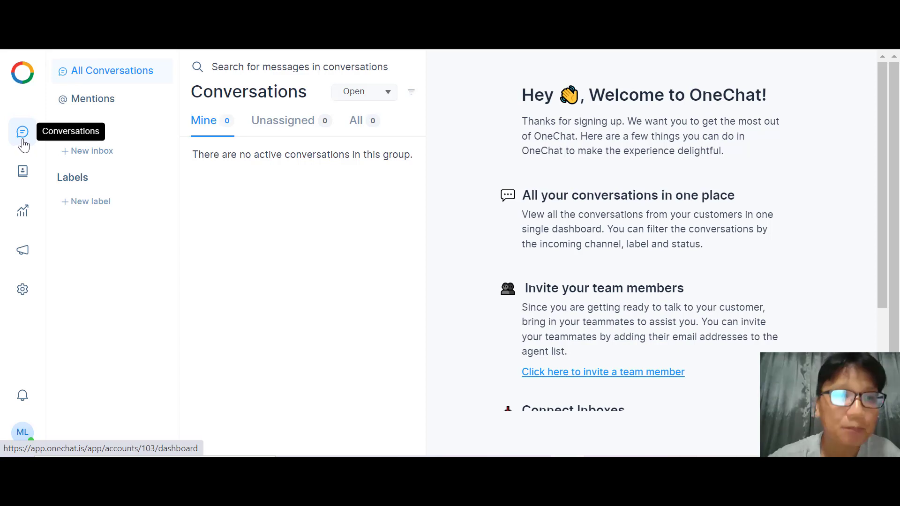
# From the Conversations view, start a new inbox to reach the Choose a channel step.
pyautogui.click(23, 144)
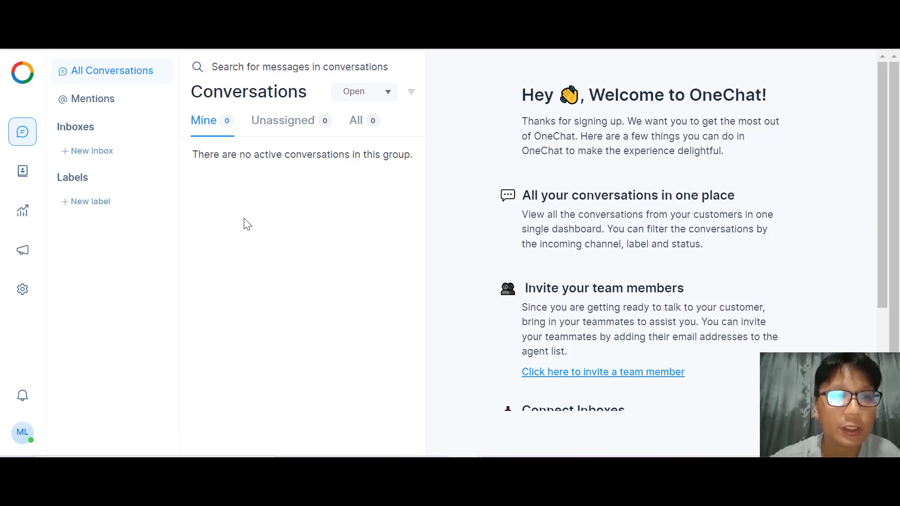
pyautogui.click(88, 152)
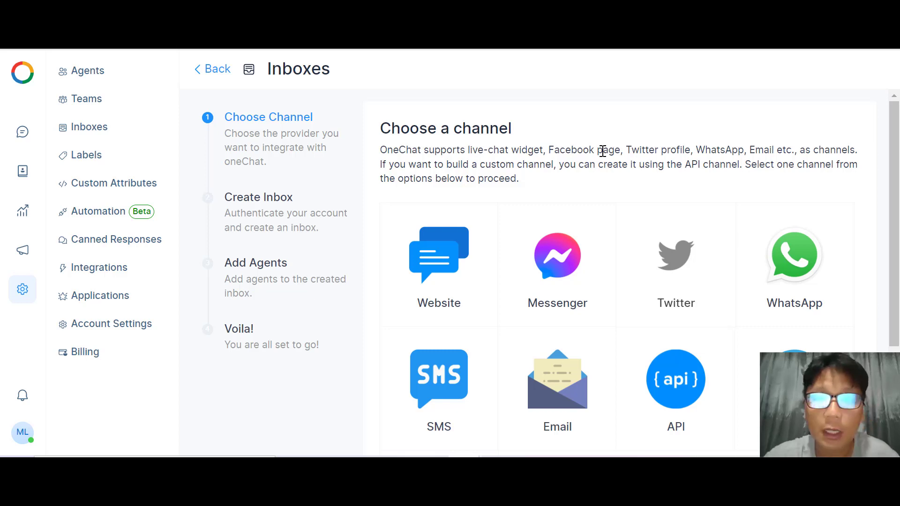
# Browse the channel grid and pick Messenger as the new inbox's channel.
pyautogui.scroll(-3, 603, 151)
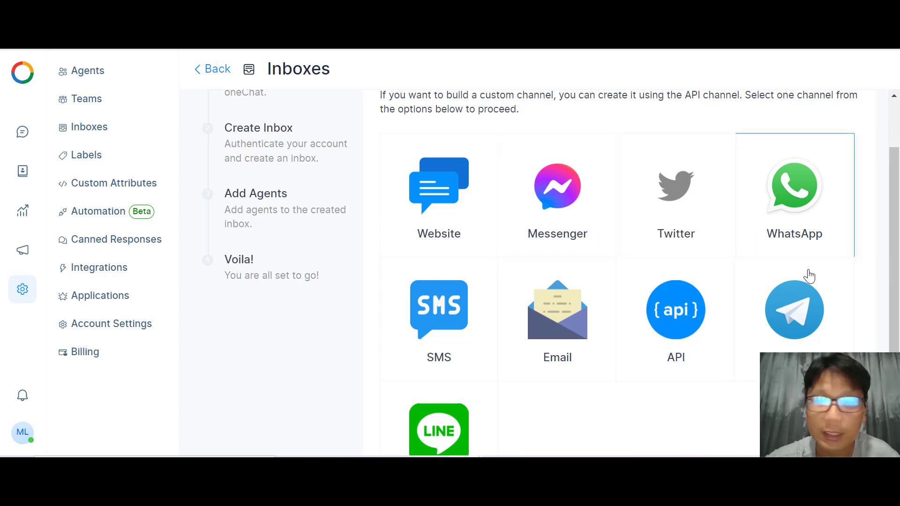
pyautogui.scroll(2, 398, 342)
pyautogui.scroll(-3, 398, 342)
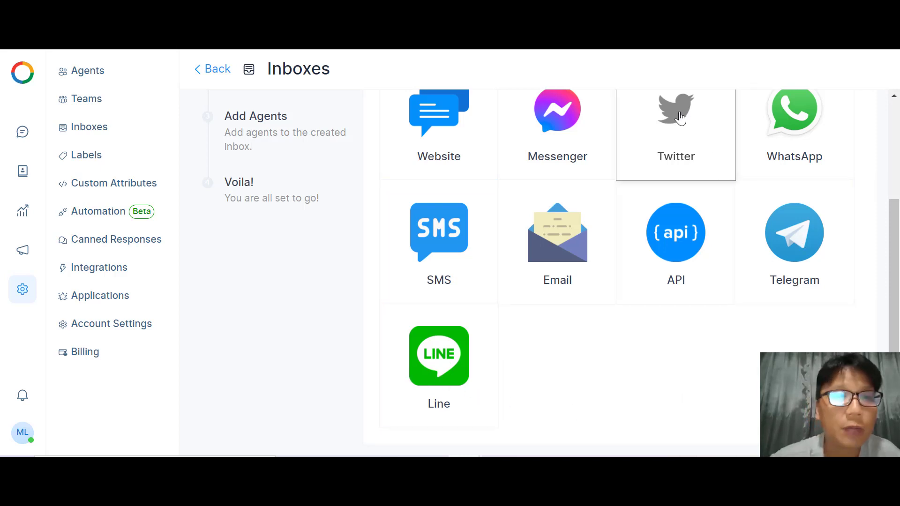
pyautogui.scroll(1, 681, 119)
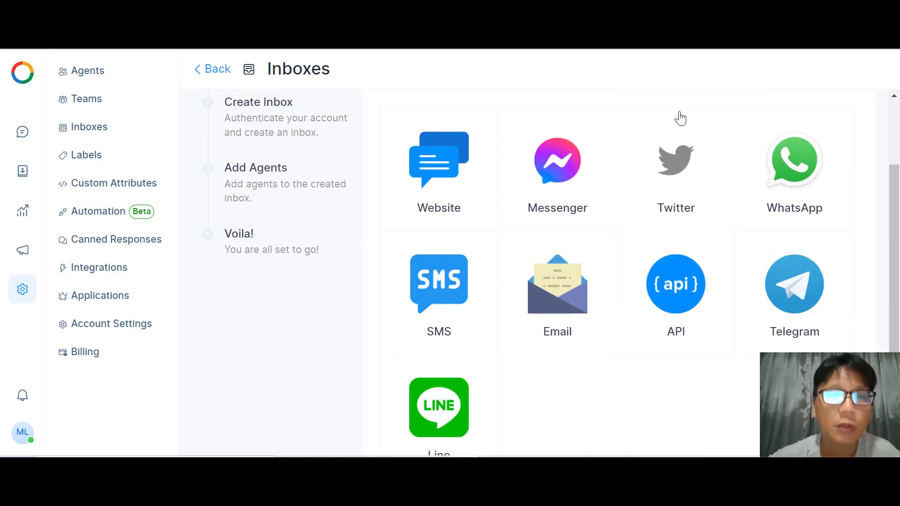
pyautogui.click(579, 182)
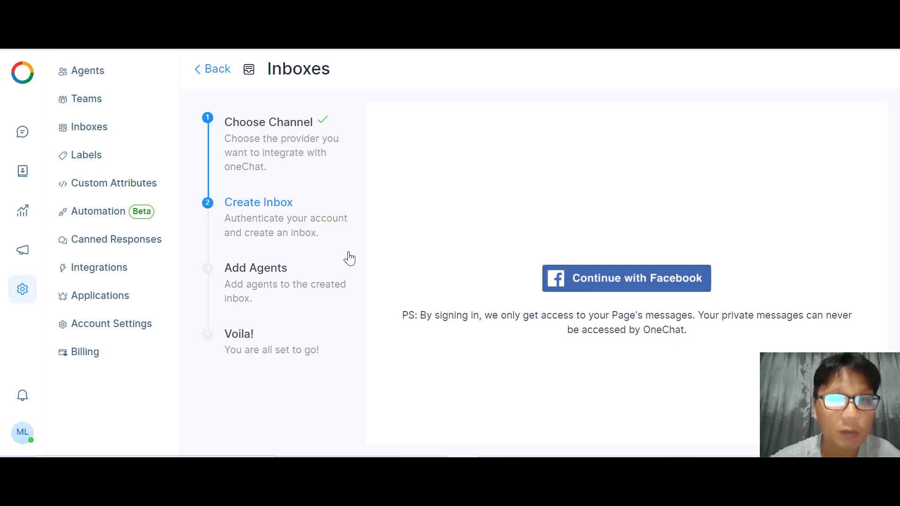
# On the Contacts page, create a new contact label named 'office'.
pyautogui.click(22, 173)
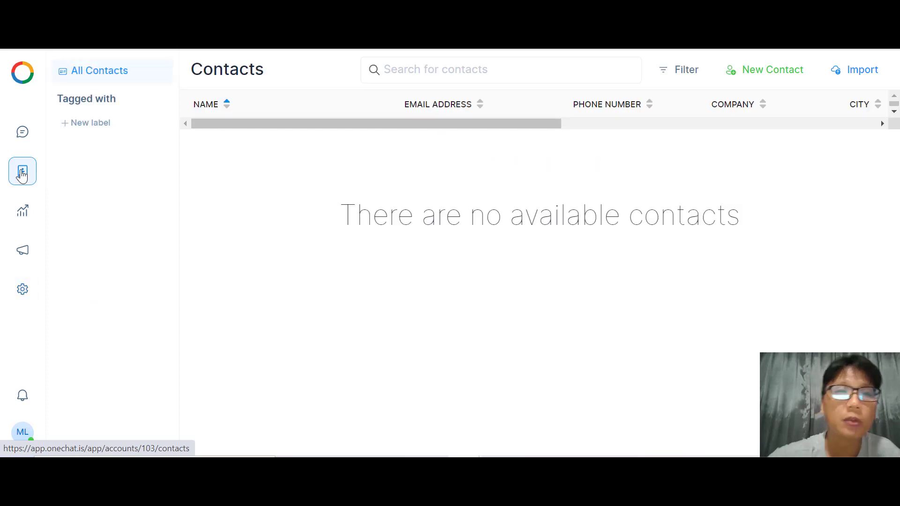
pyautogui.click(85, 125)
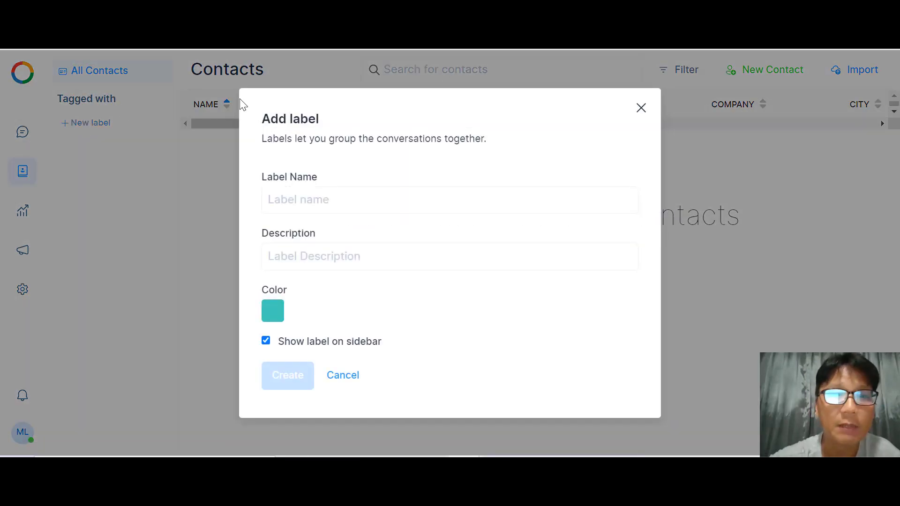
pyautogui.click(382, 199)
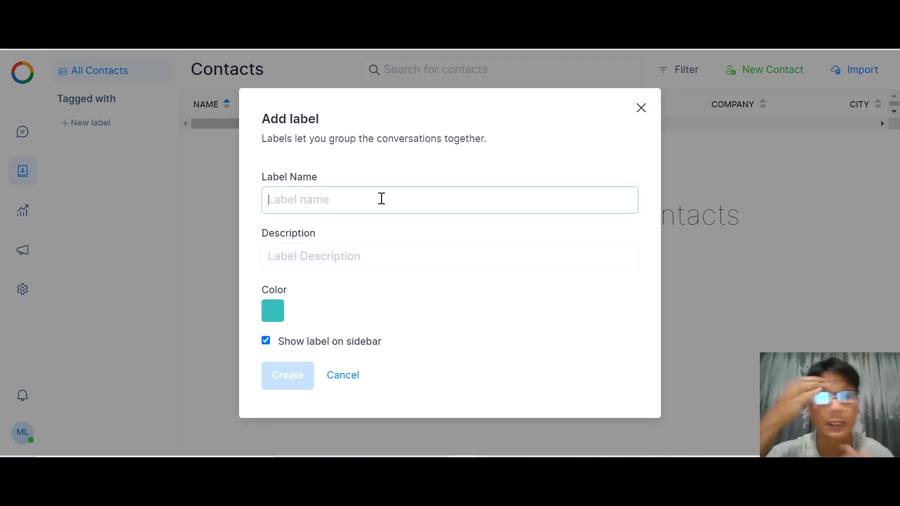
pyautogui.write('office')
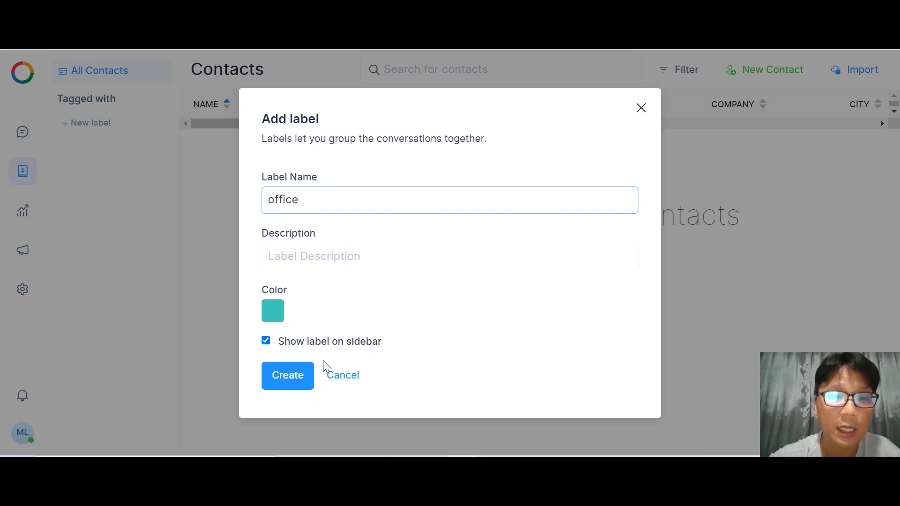
pyautogui.click(293, 375)
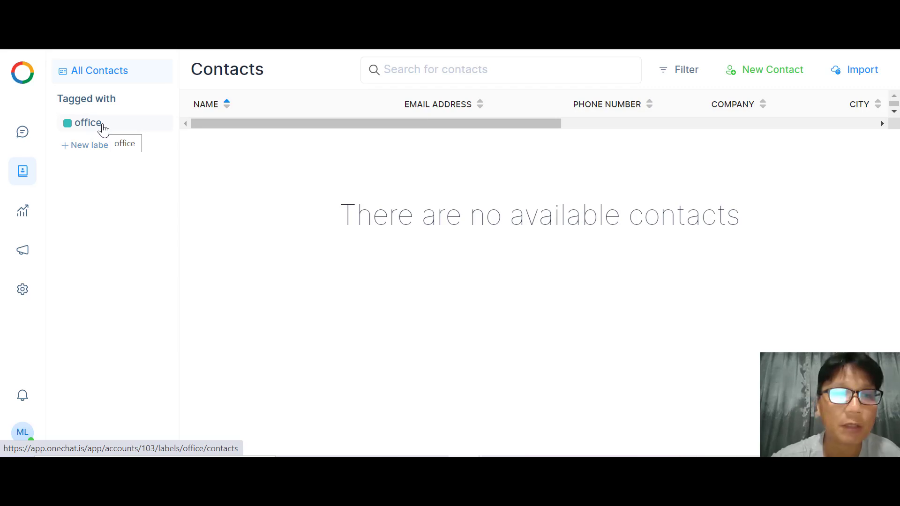
# Filter contacts to the 'office' label, briefly opening and closing the New Contact and Import forms.
pyautogui.click(102, 128)
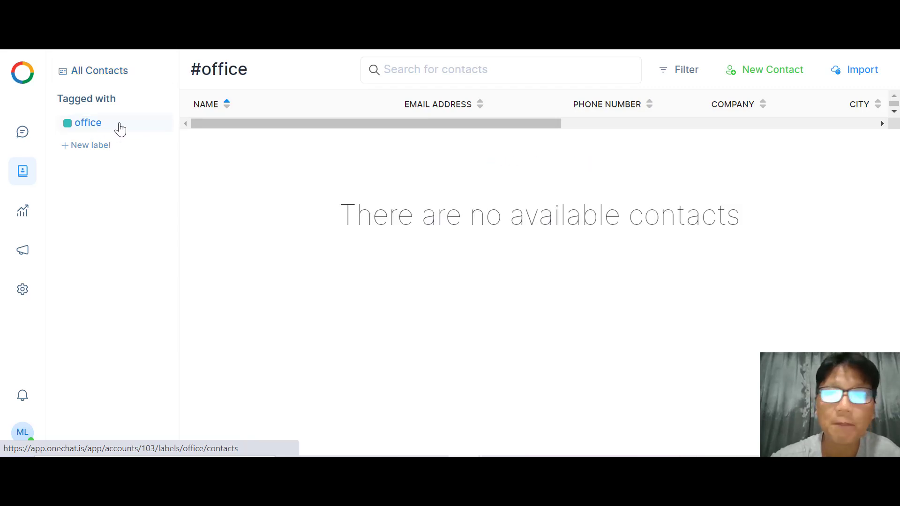
pyautogui.click(770, 74)
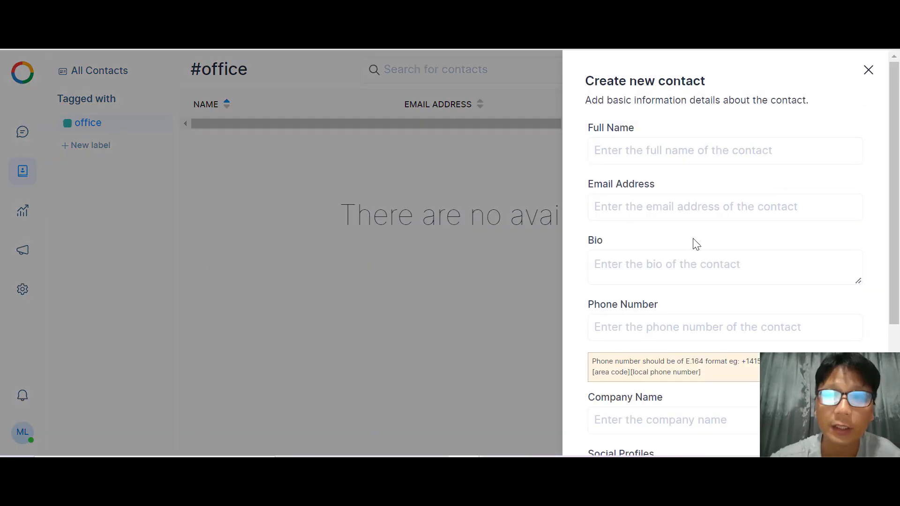
pyautogui.click(870, 77)
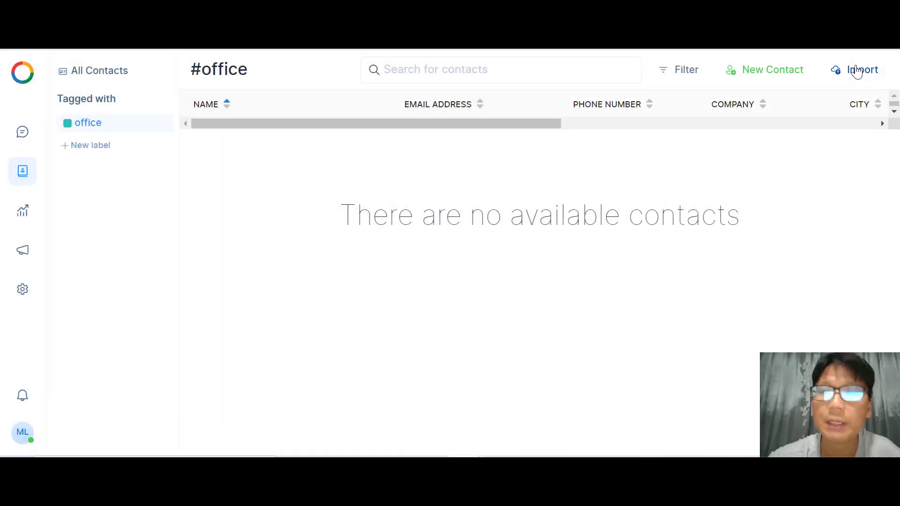
pyautogui.click(856, 69)
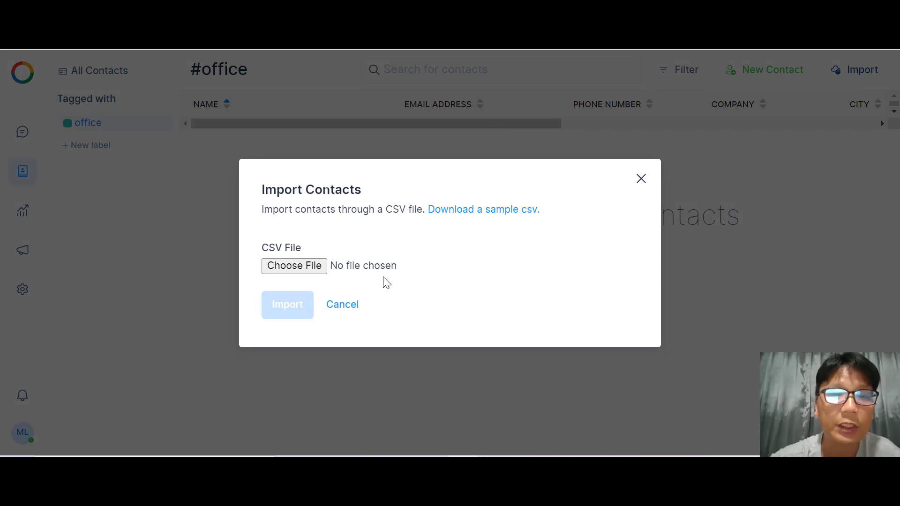
pyautogui.click(343, 307)
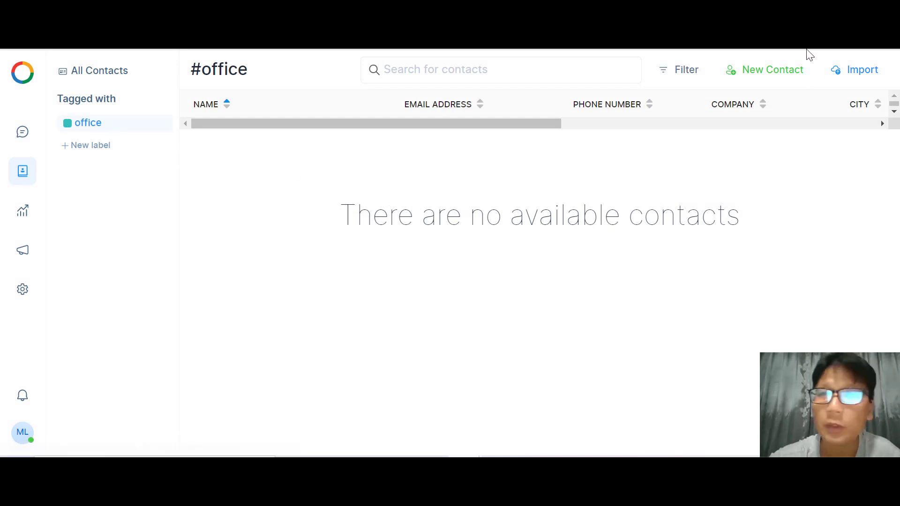
# Fill in a new contact's full name, e-mail address and bio 'manger'.
pyautogui.click(755, 75)
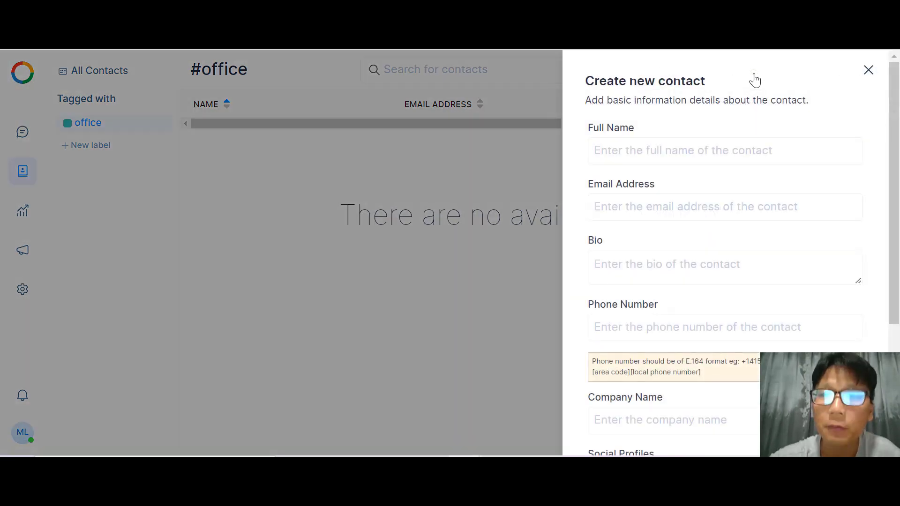
pyautogui.click(709, 161)
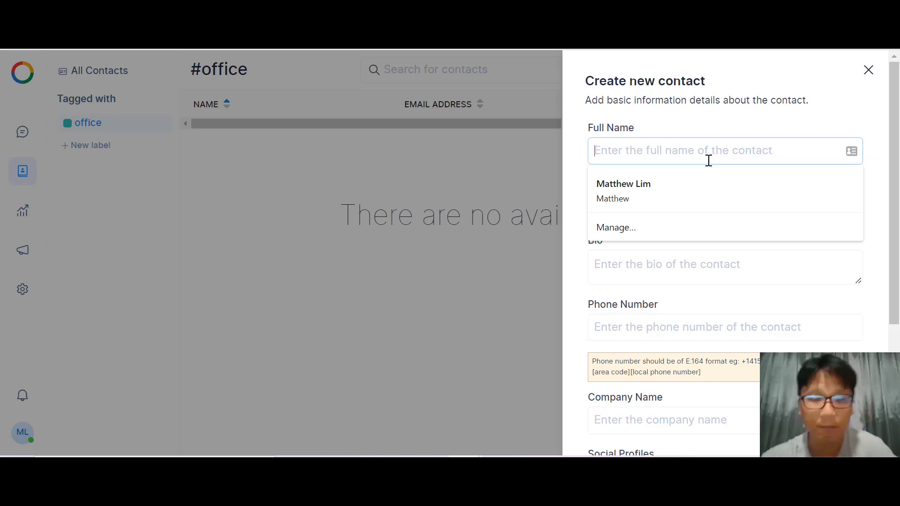
pyautogui.write('jenny')
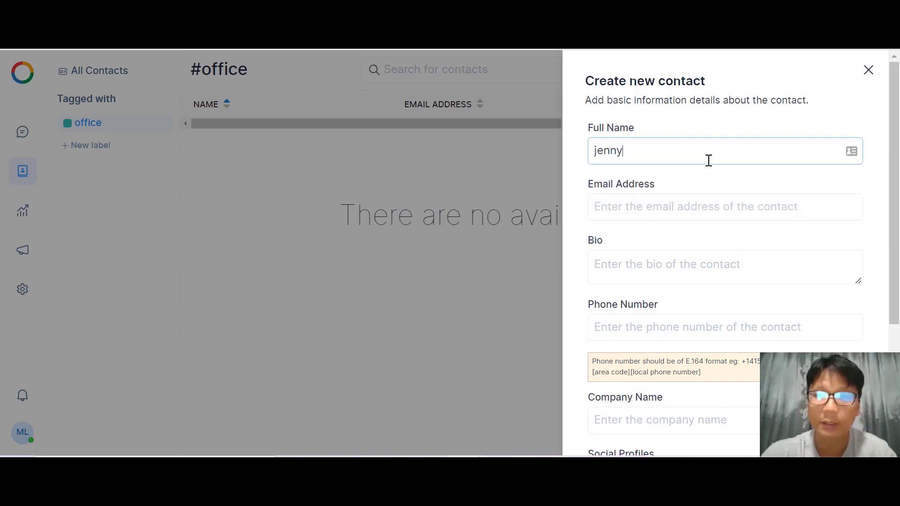
pyautogui.click(737, 196)
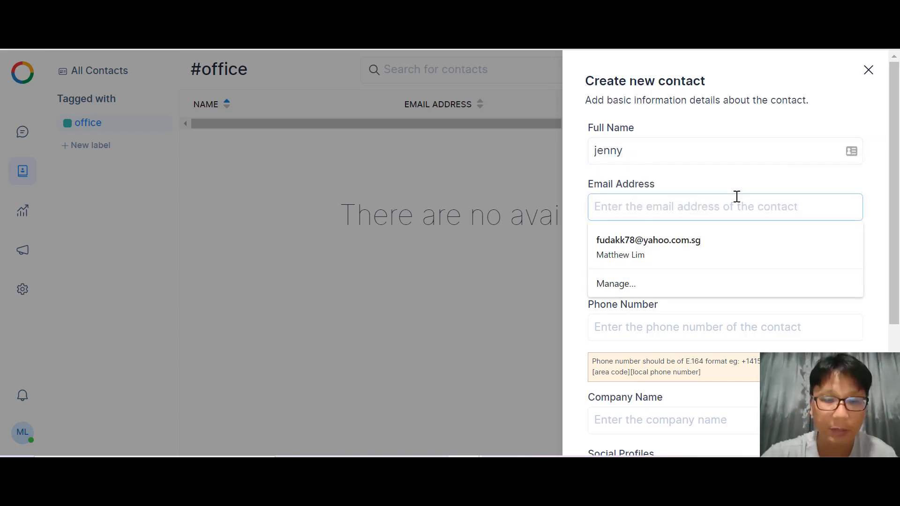
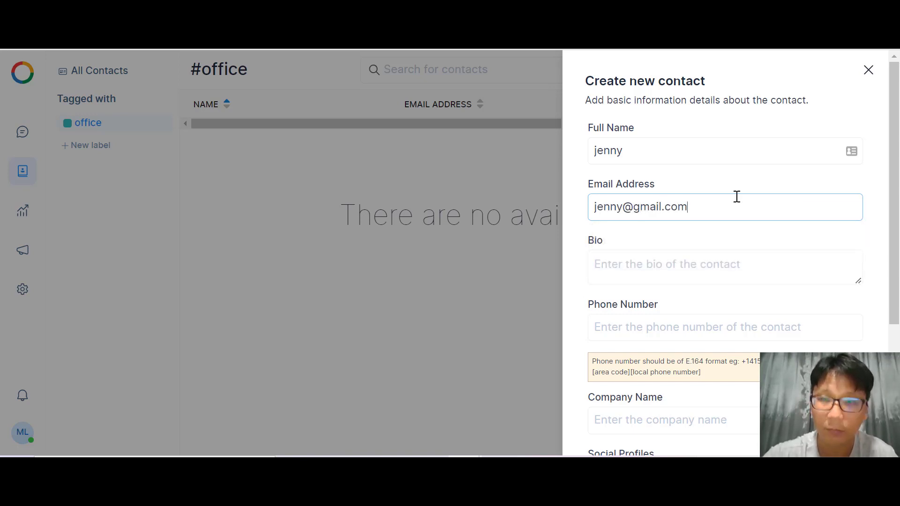
pyautogui.click(723, 251)
pyautogui.write('mam')
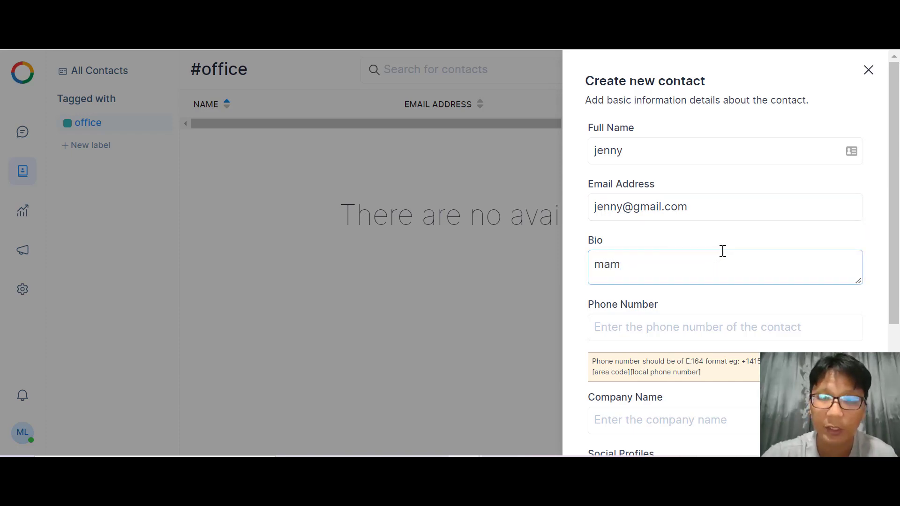
pyautogui.write('ange')
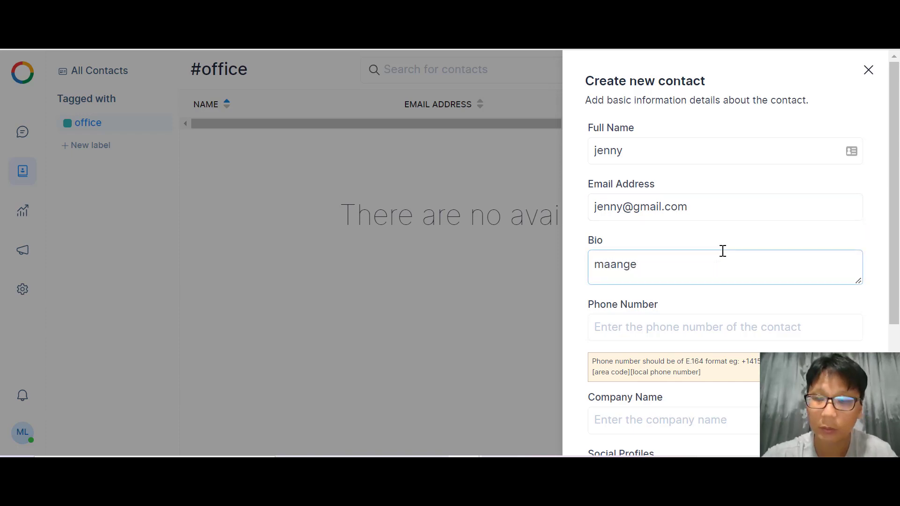
pyautogui.press('BackSpace')
pyautogui.press('BackSpace')
pyautogui.press('BackSpace')
pyautogui.write('ng')
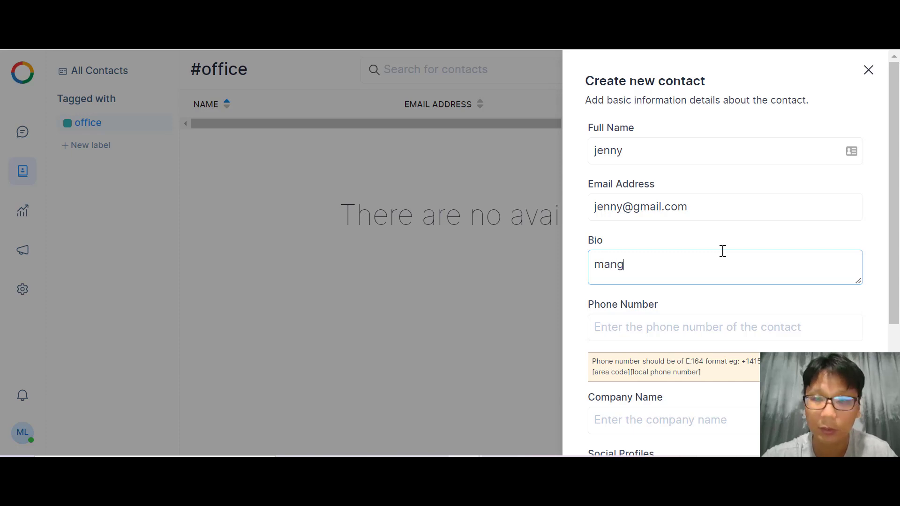
# Submit the new contact so it is saved under the office label.
pyautogui.scroll(-2, 723, 251)
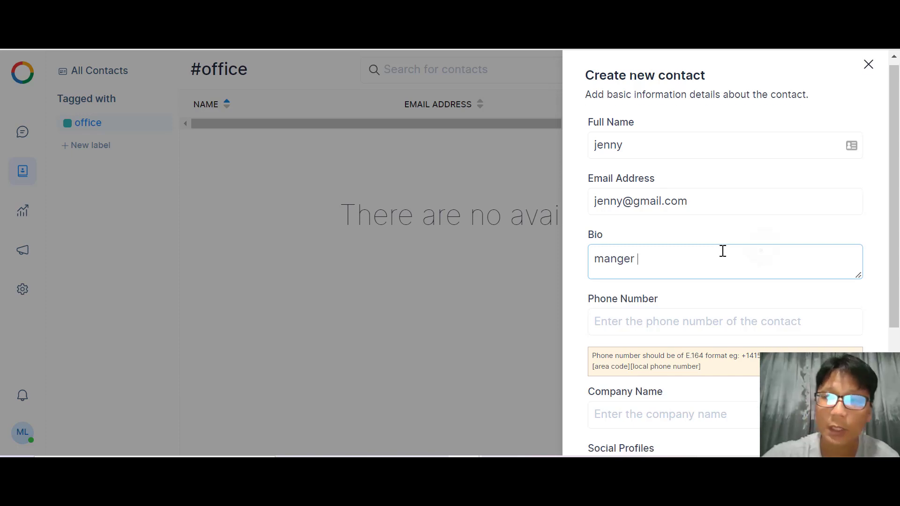
pyautogui.scroll(-2, 723, 251)
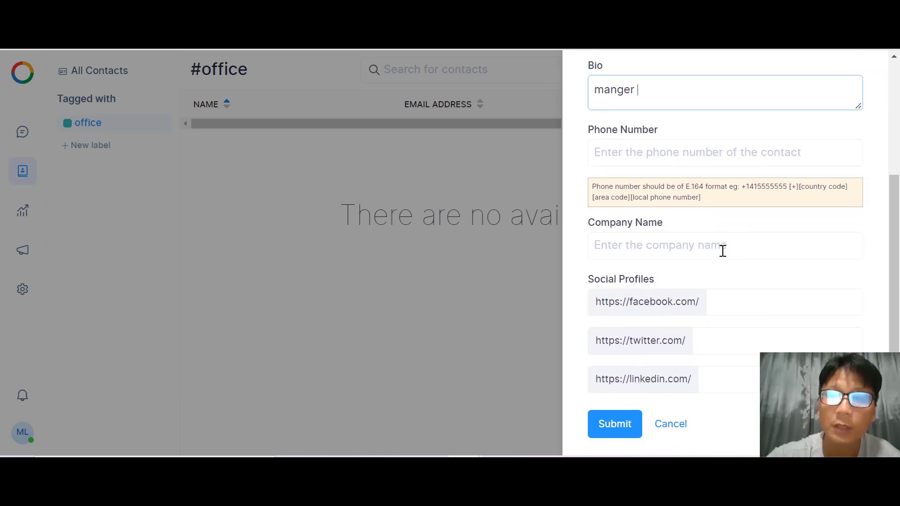
pyautogui.scroll(-1, 695, 299)
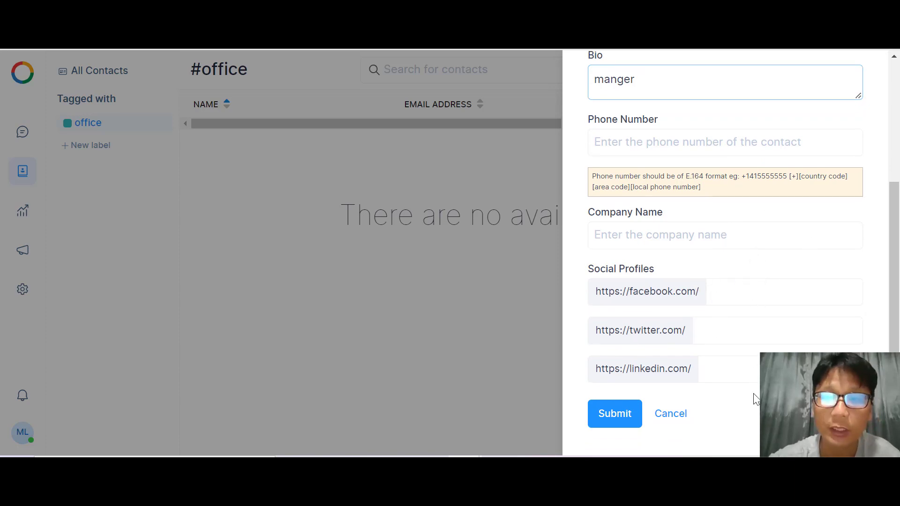
pyautogui.click(622, 416)
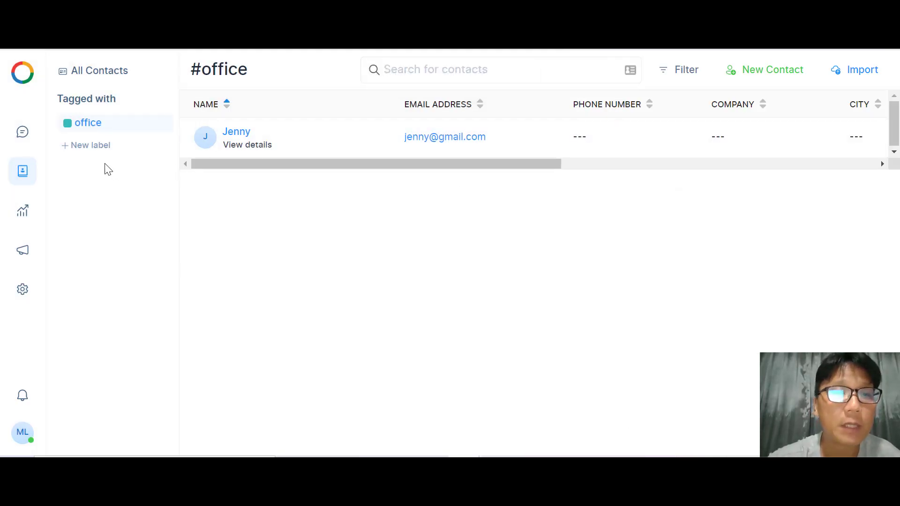
# Create a 'sale' label coloured bright blue (#2110D3) and open its contact list.
pyautogui.click(92, 147)
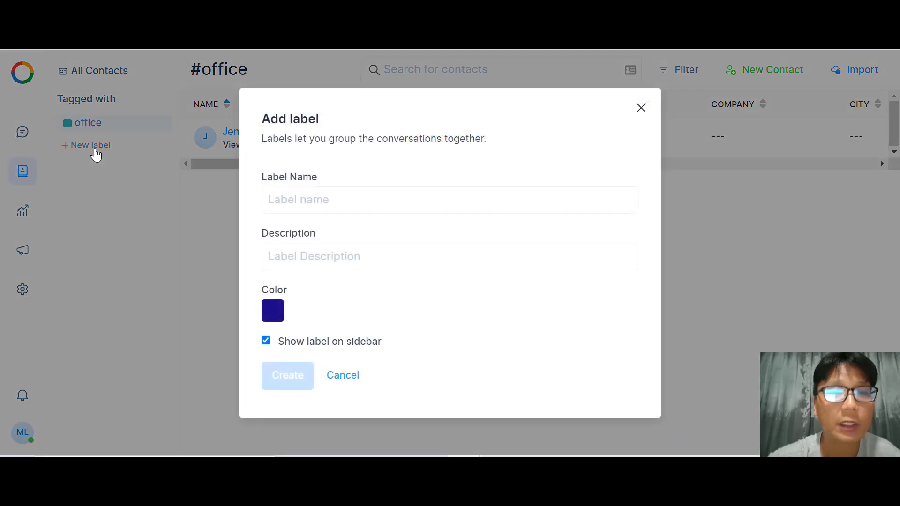
pyautogui.click(303, 203)
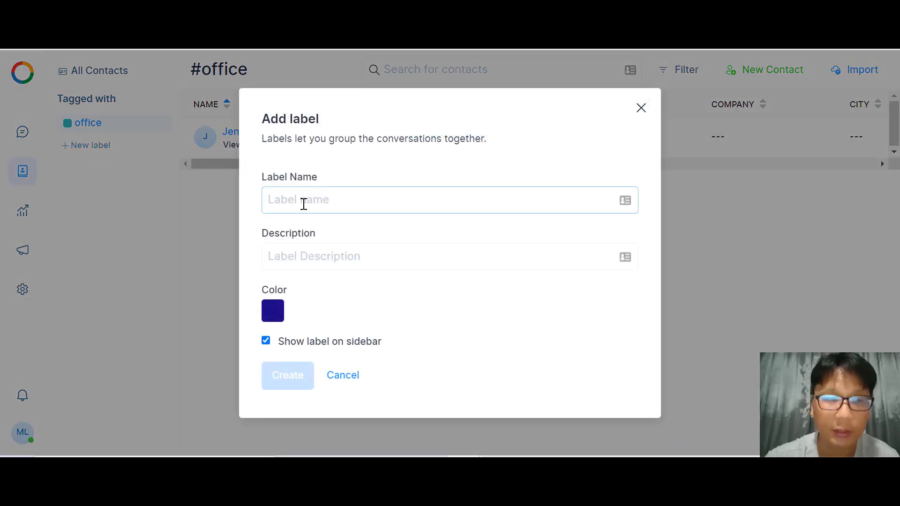
pyautogui.write('sale')
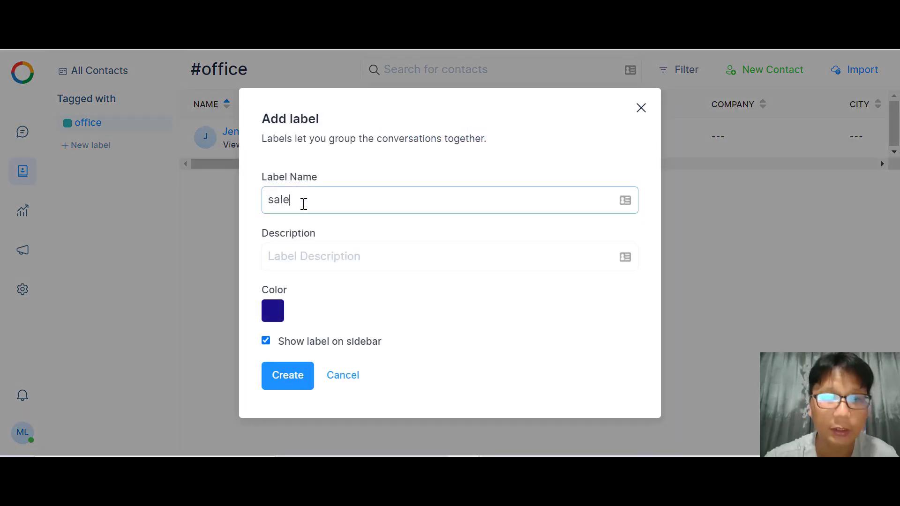
pyautogui.click(266, 320)
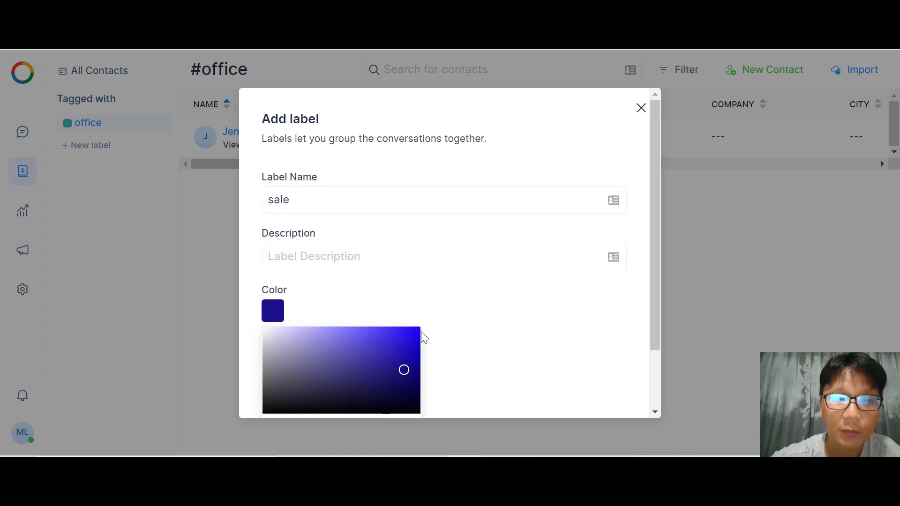
pyautogui.click(410, 346)
pyautogui.scroll(-2, 404, 344)
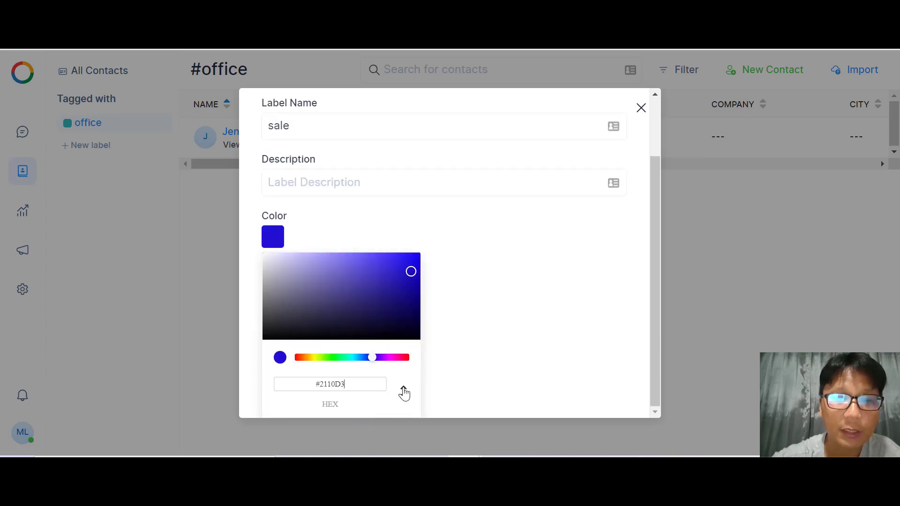
pyautogui.click(268, 242)
pyautogui.click(288, 377)
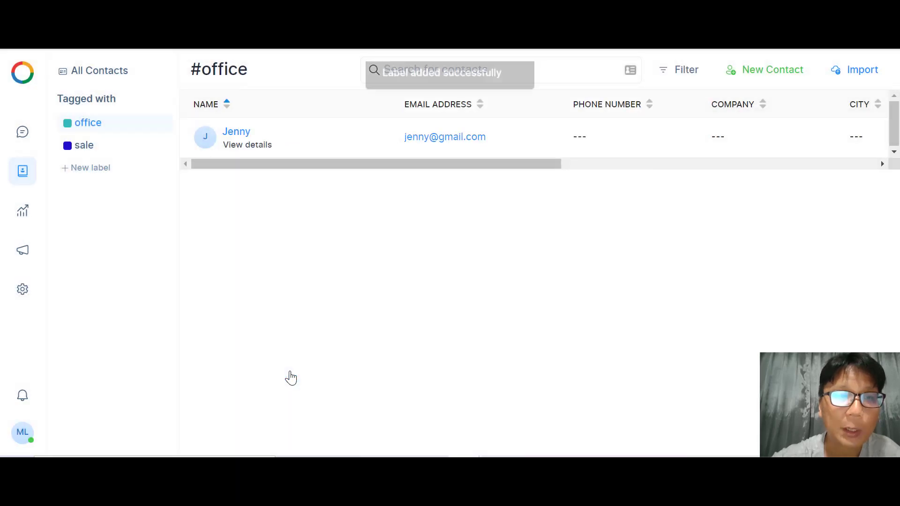
pyautogui.click(92, 148)
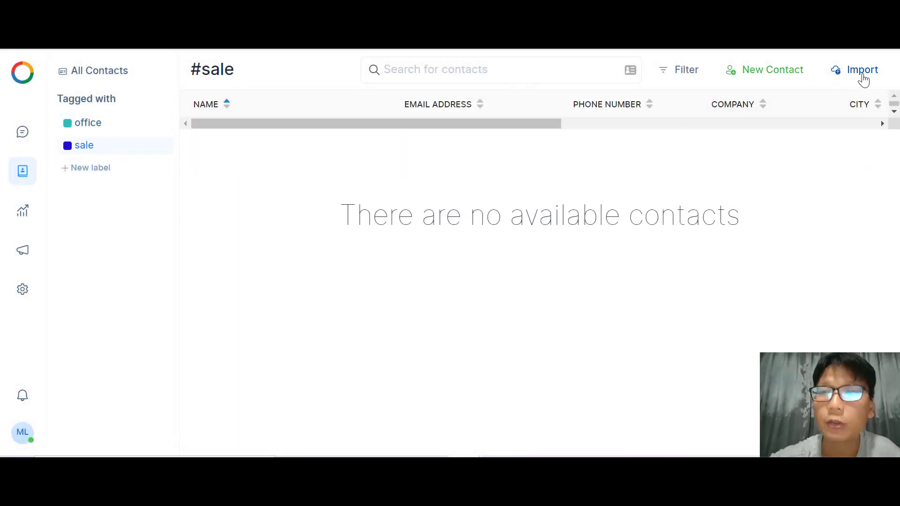
# Enter a new contact's capitalised full name, e-mail address and bio 'sale leader'.
pyautogui.click(761, 82)
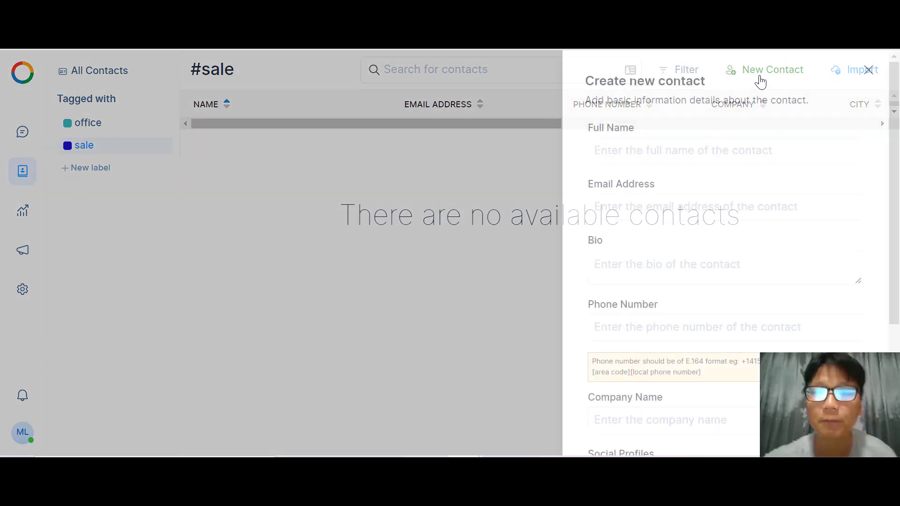
pyautogui.click(624, 157)
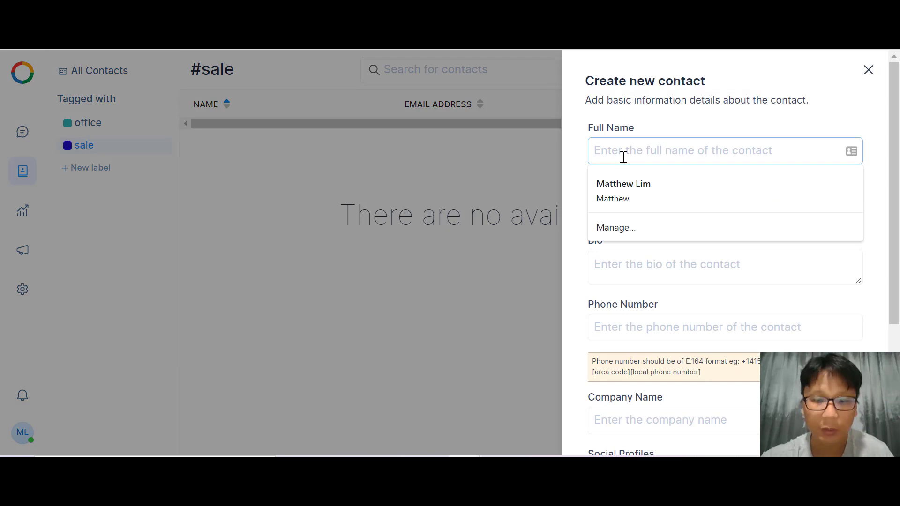
pyautogui.write('marcus')
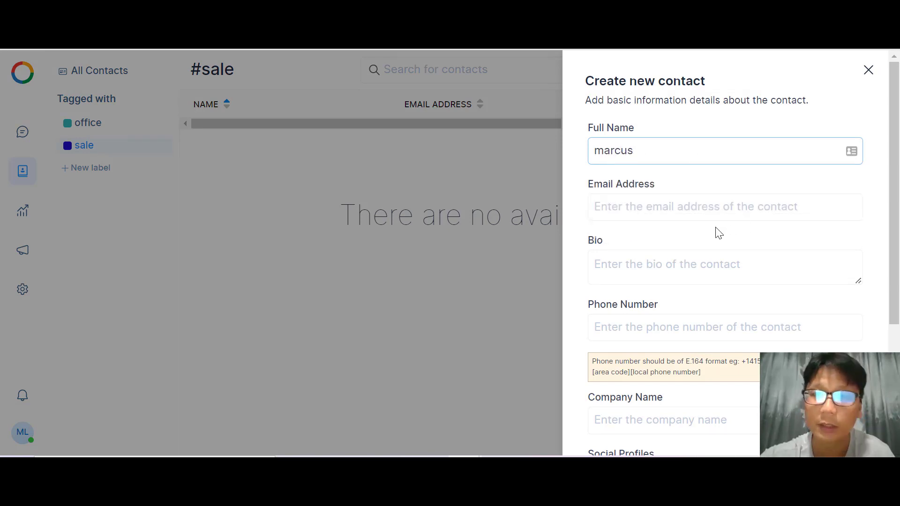
pyautogui.rightClick(622, 150)
pyautogui.click(658, 161)
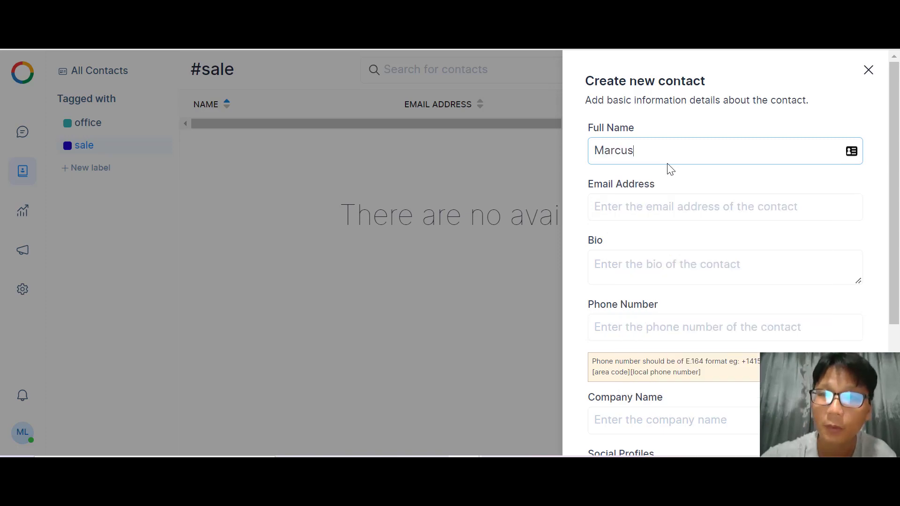
pyautogui.click(646, 205)
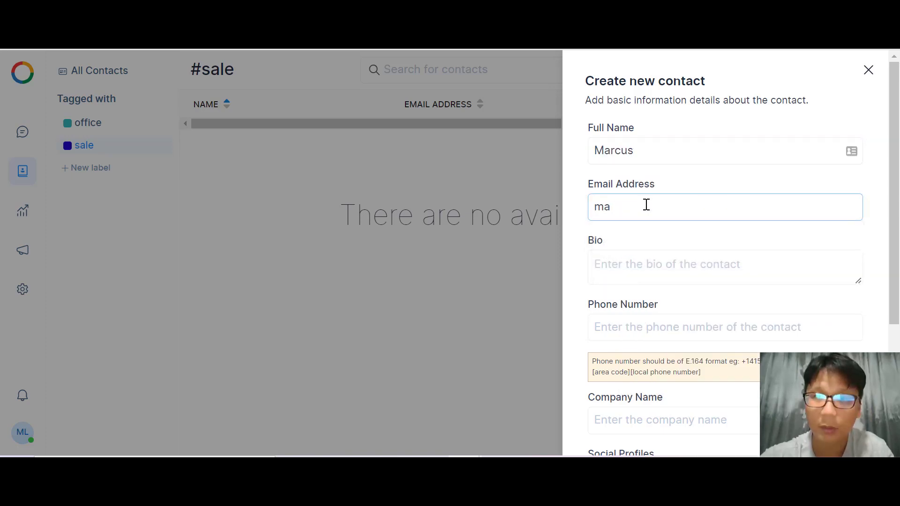
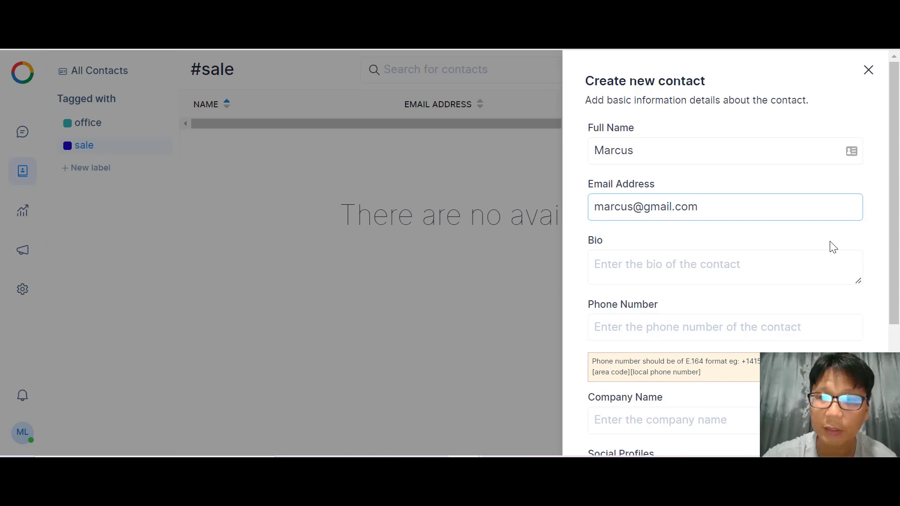
pyautogui.click(715, 263)
pyautogui.write('sa')
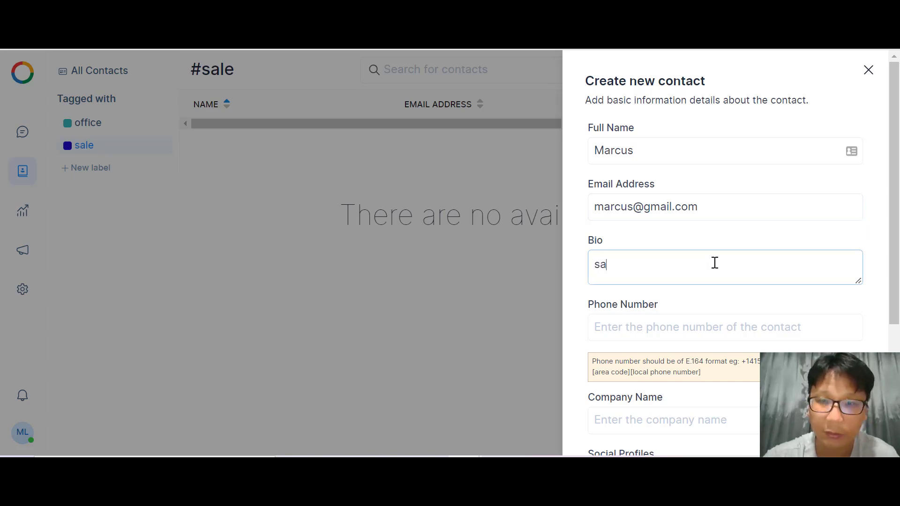
pyautogui.write('le lea')
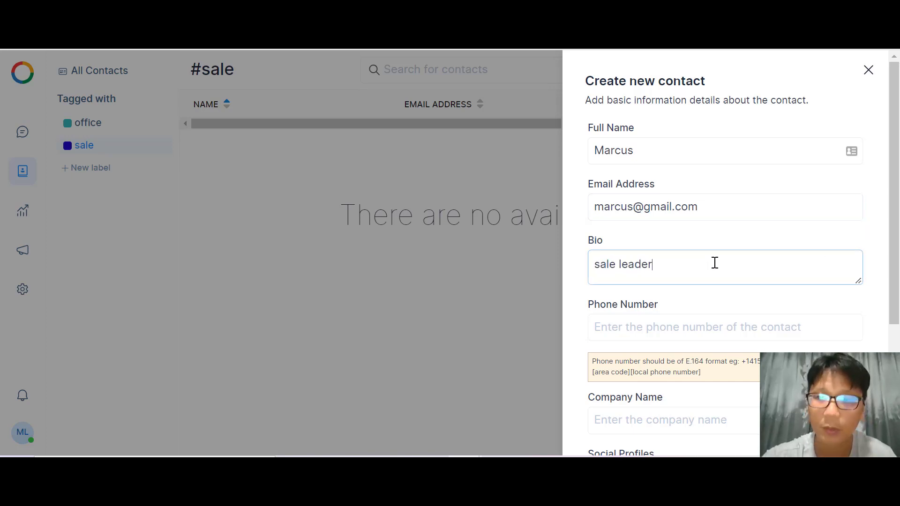
pyautogui.write('der')
# Save the new contact, then go to the Reports overview.
pyautogui.scroll(-4, 689, 311)
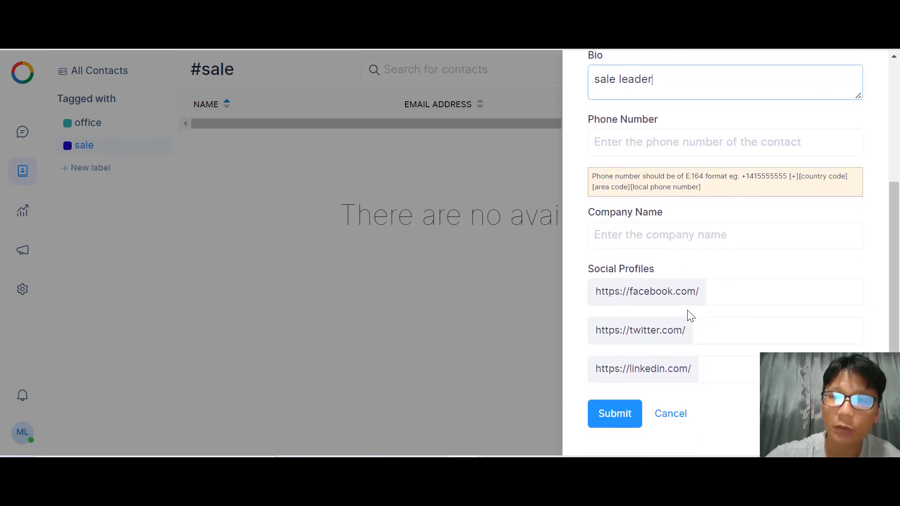
pyautogui.click(615, 425)
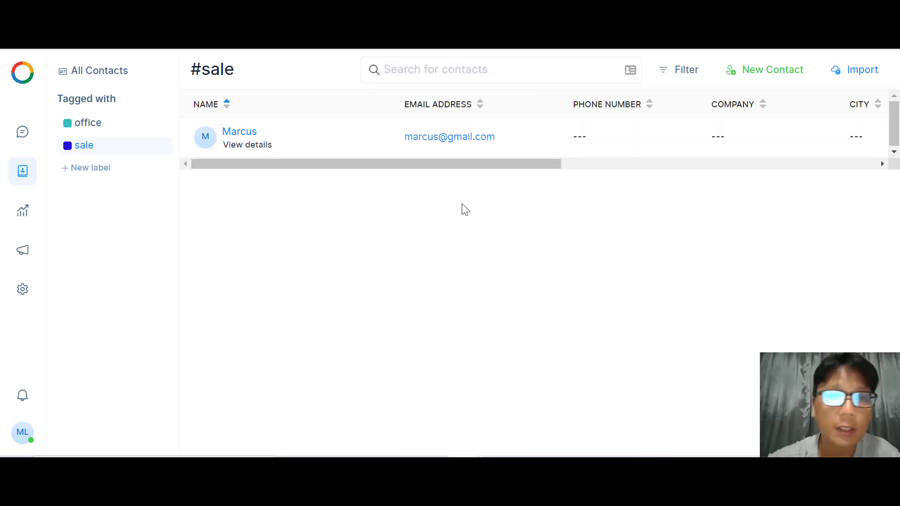
pyautogui.click(18, 219)
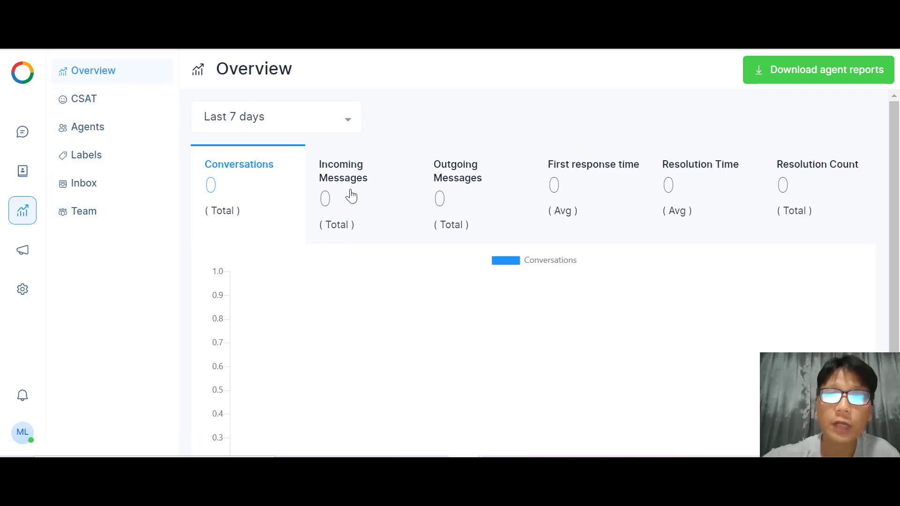
# Review the last-7-days Reports overview and its date range options, then open the CSAT report.
pyautogui.click(321, 129)
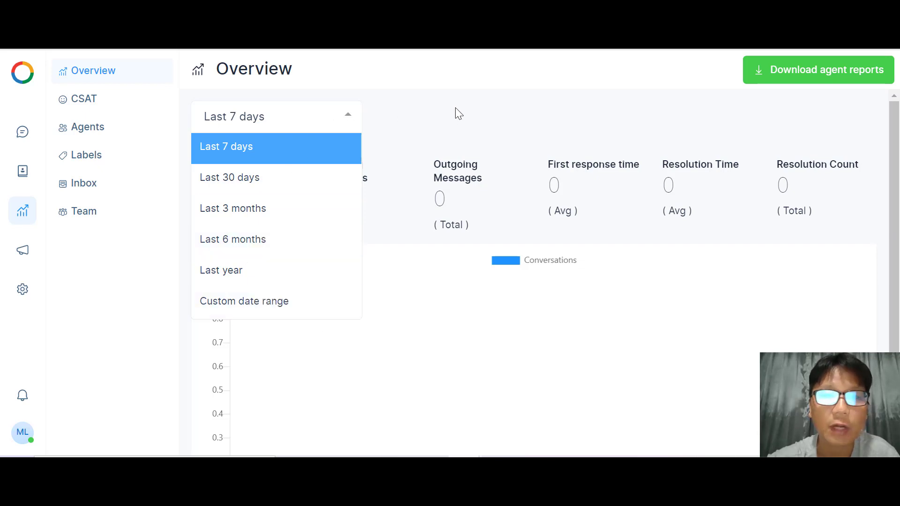
pyautogui.click(520, 104)
pyautogui.scroll(-1, 519, 104)
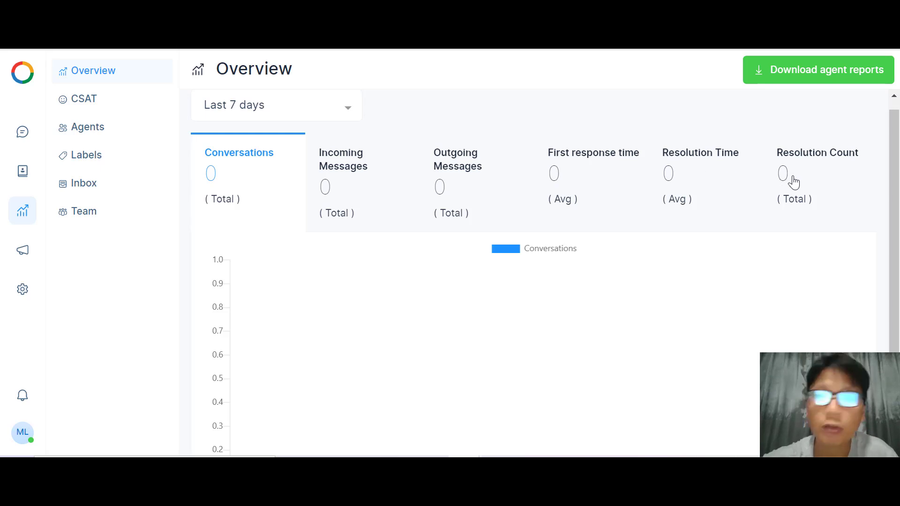
pyautogui.scroll(-2, 793, 182)
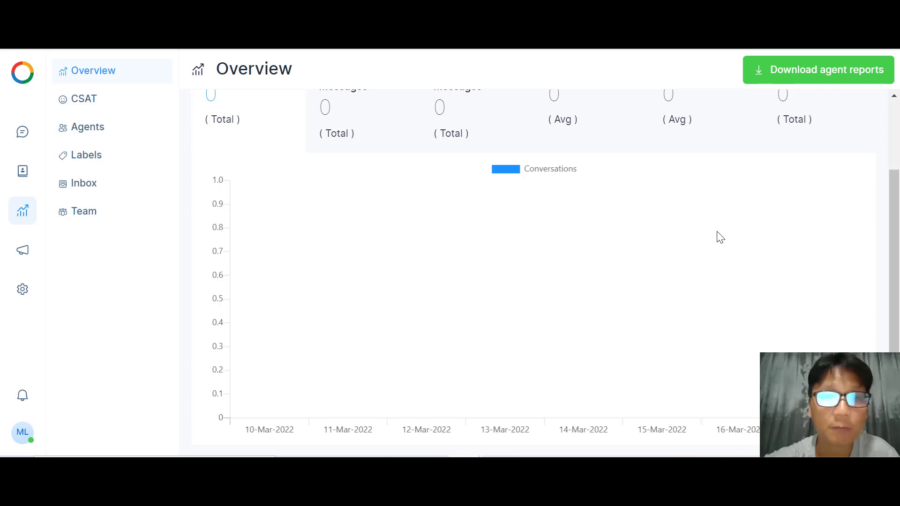
pyautogui.click(95, 102)
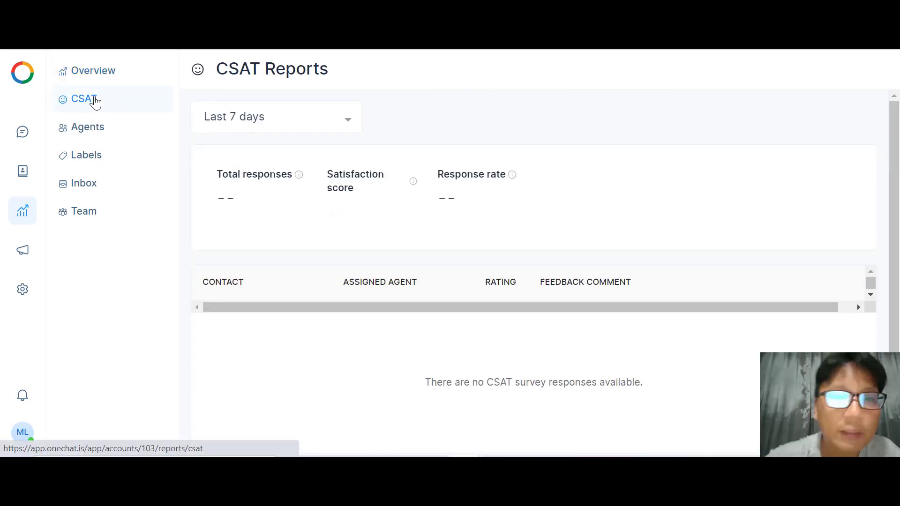
# Check the CSAT report's date range and metric info, then open the Agents report.
pyautogui.click(326, 120)
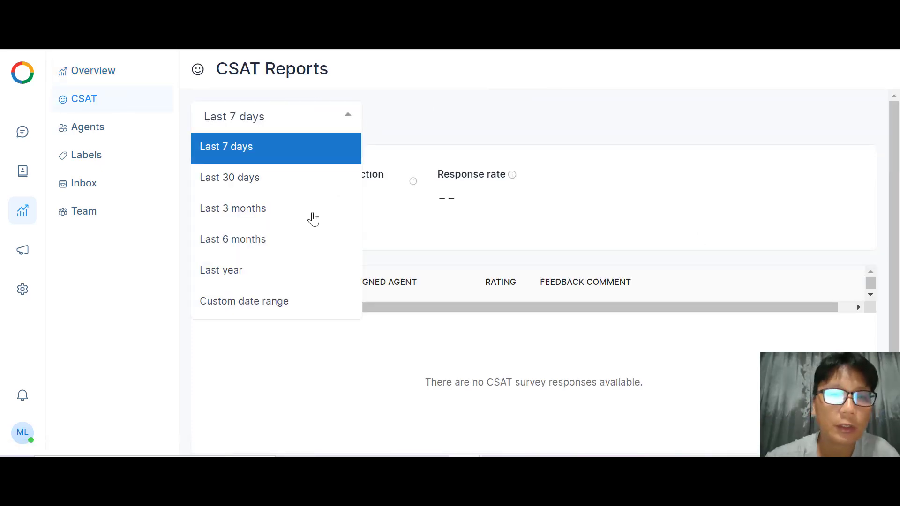
pyautogui.click(434, 107)
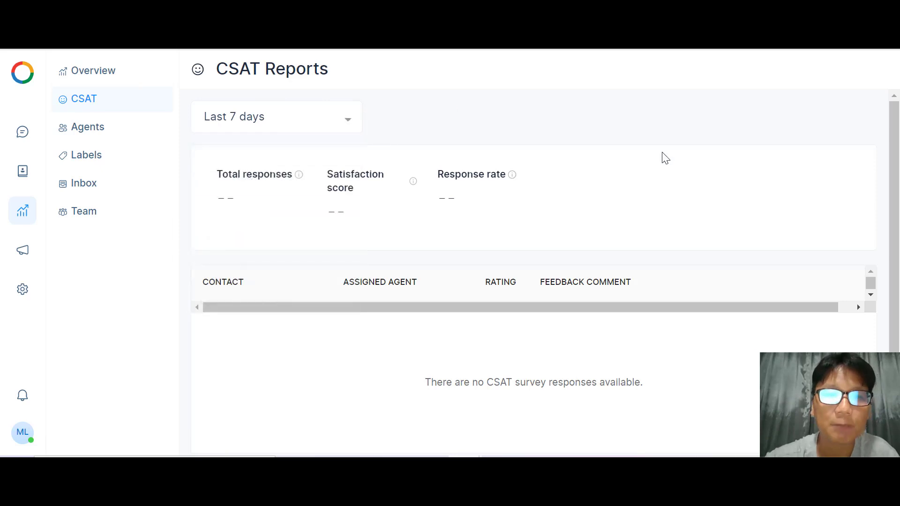
pyautogui.scroll(-1, 460, 249)
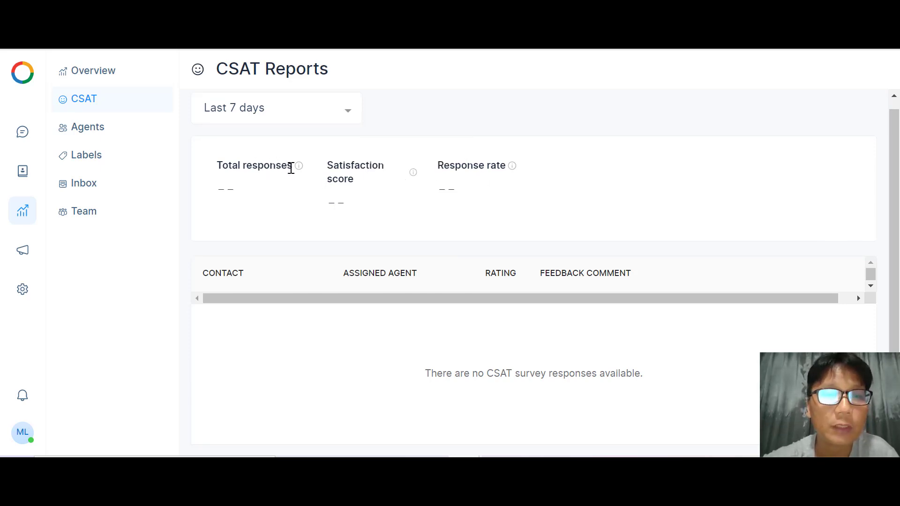
pyautogui.moveTo(299, 167)
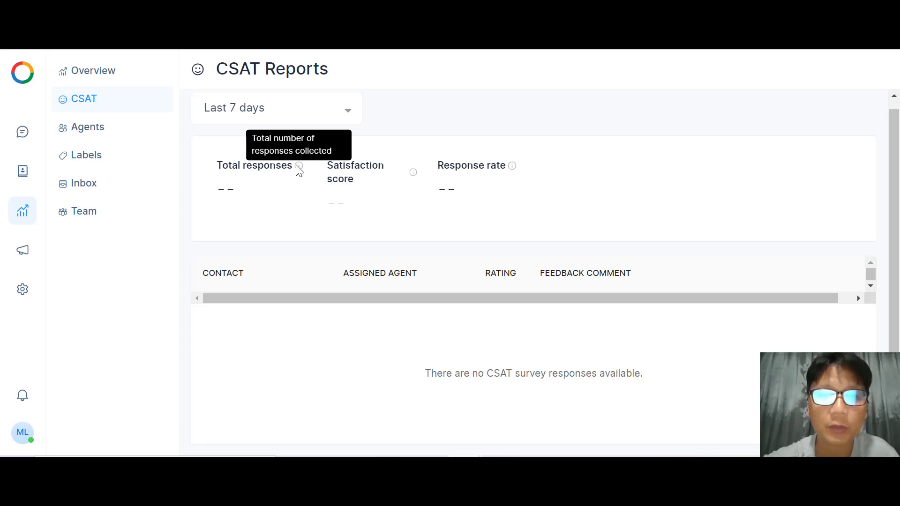
pyautogui.moveTo(413, 173)
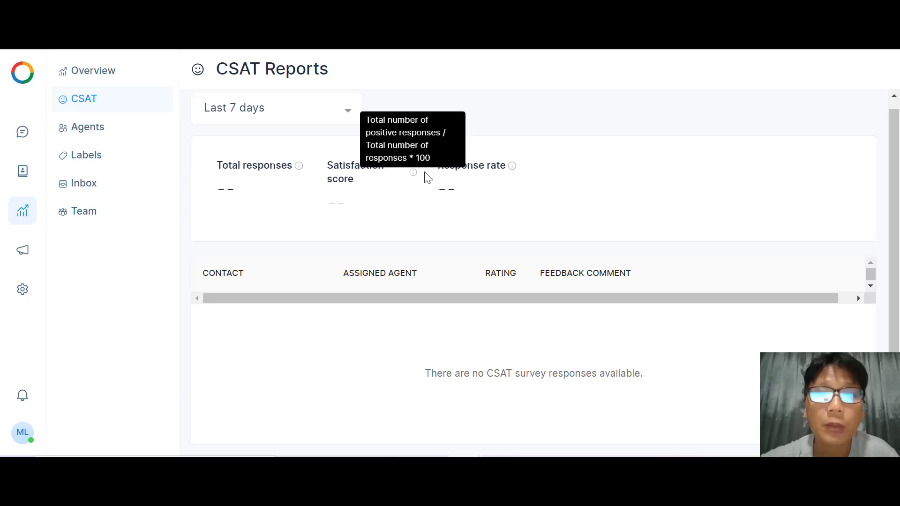
pyautogui.moveTo(516, 170)
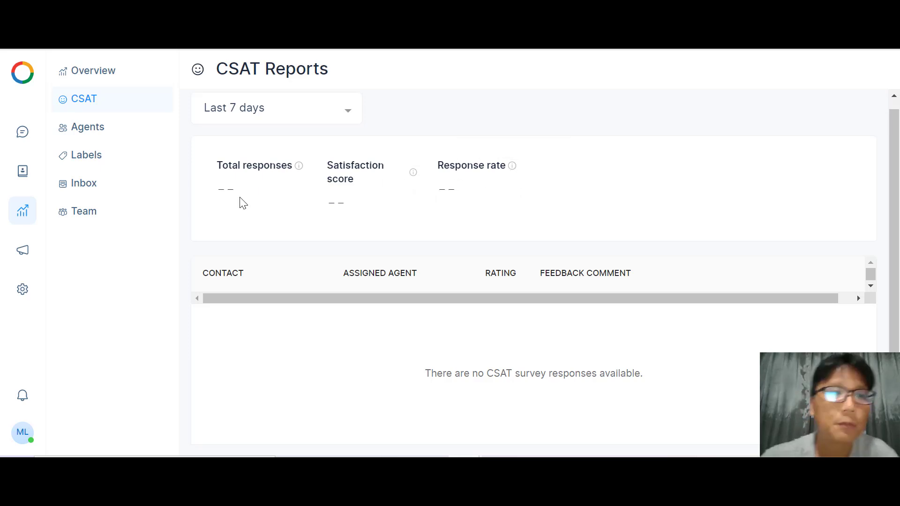
pyautogui.click(78, 136)
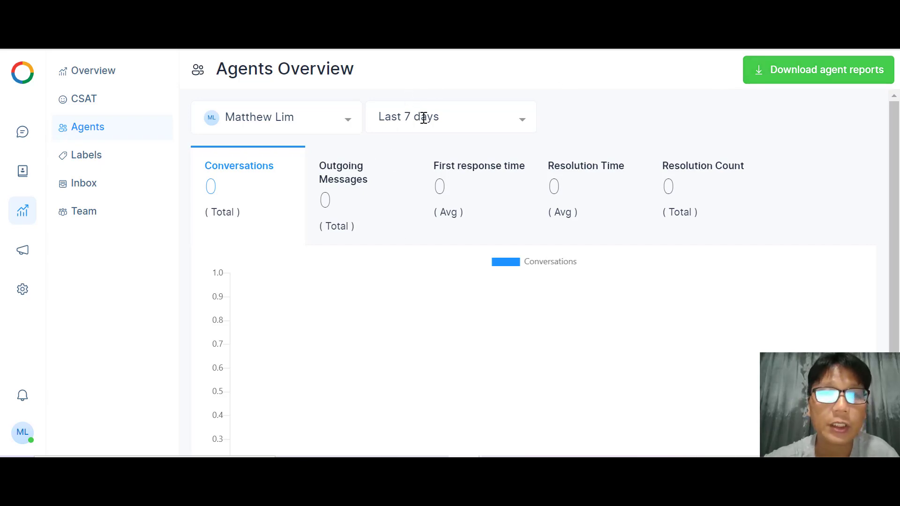
# Show the Labels report for the 'sale' label, then switch to the Inbox report.
pyautogui.click(516, 130)
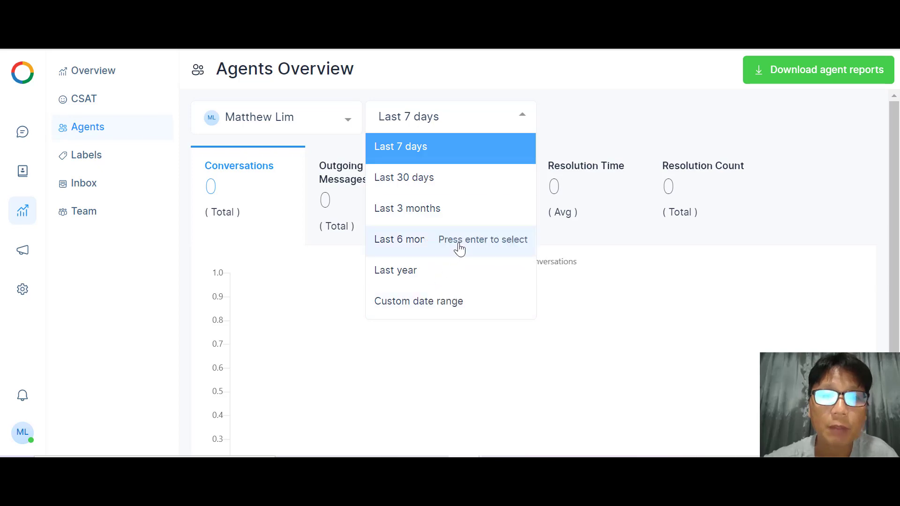
pyautogui.click(578, 98)
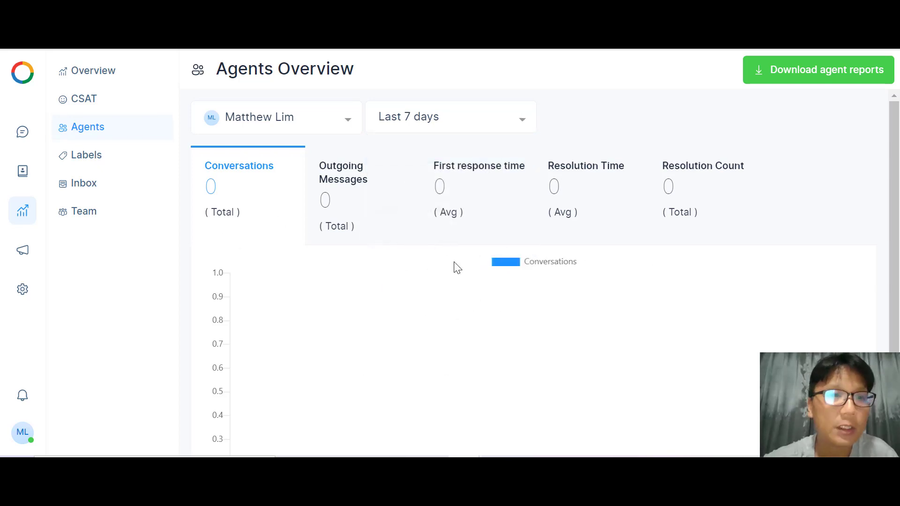
pyautogui.click(94, 162)
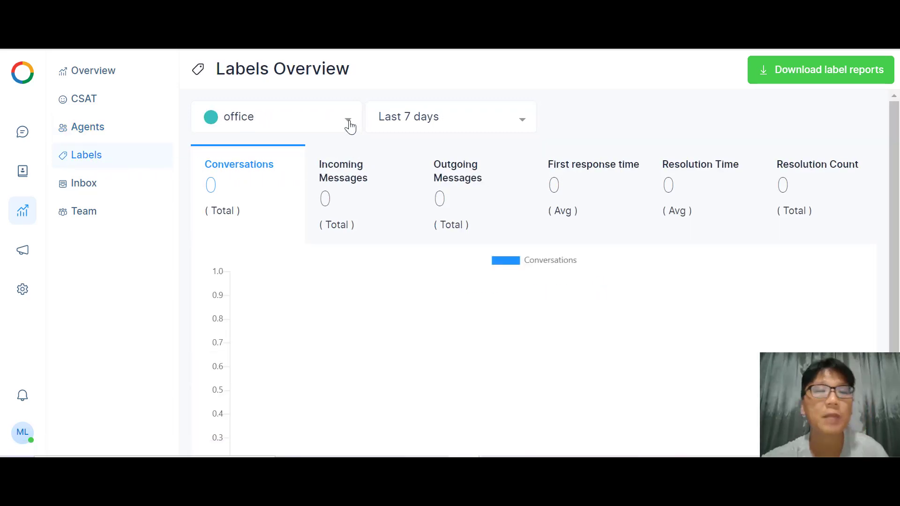
pyautogui.click(348, 123)
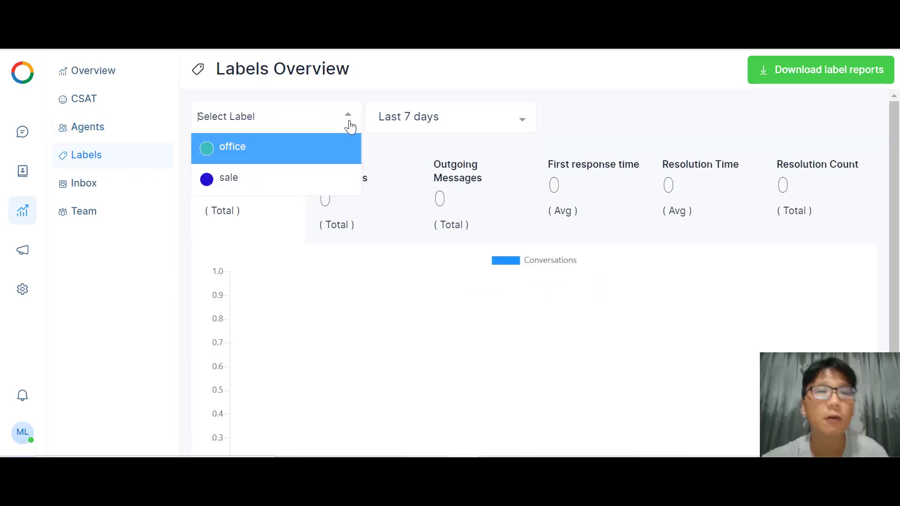
pyautogui.click(252, 179)
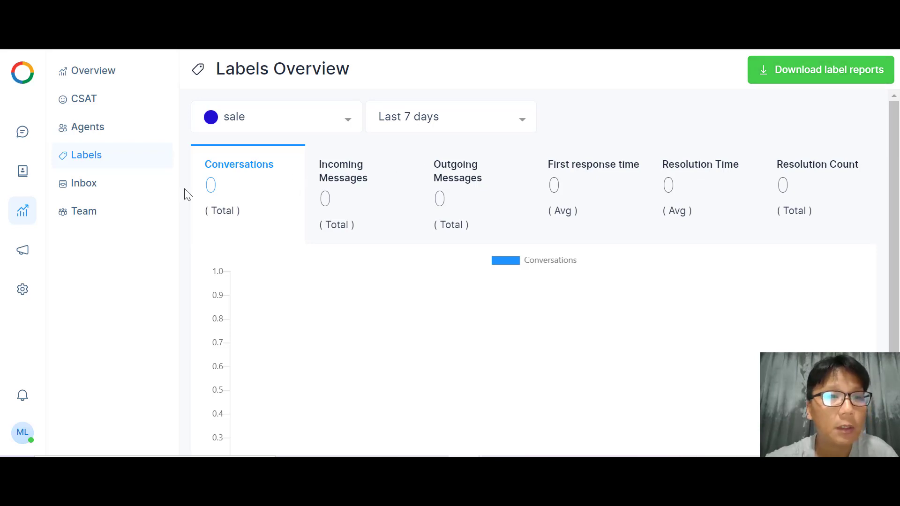
pyautogui.click(94, 193)
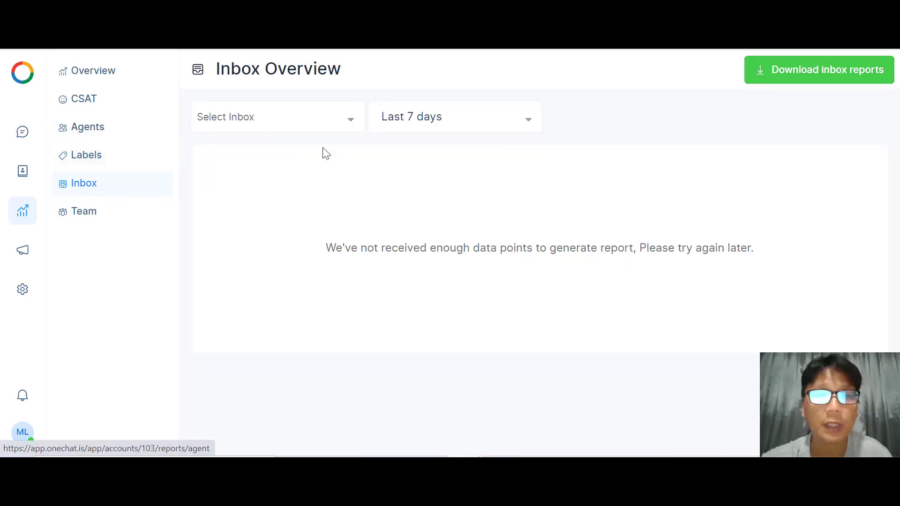
# Find the inbox filter empty, then switch to the Team report, where no teams are selectable.
pyautogui.click(349, 123)
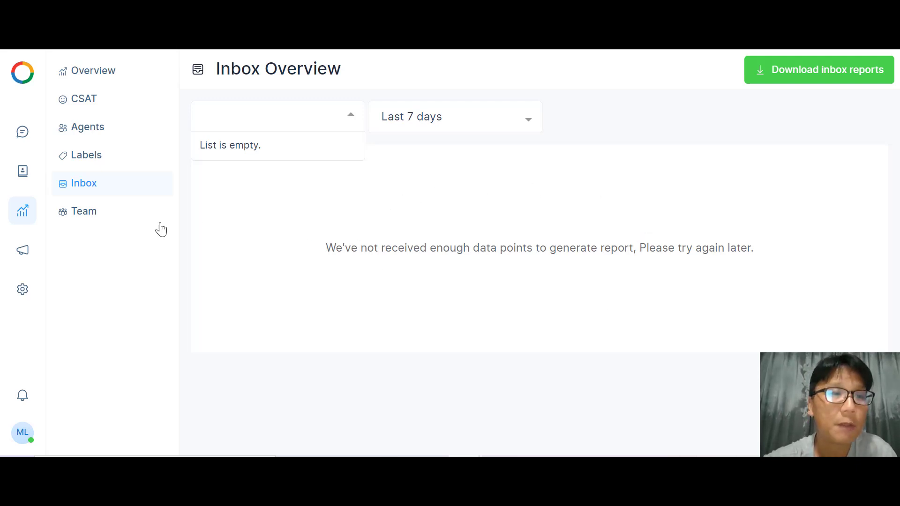
pyautogui.click(87, 222)
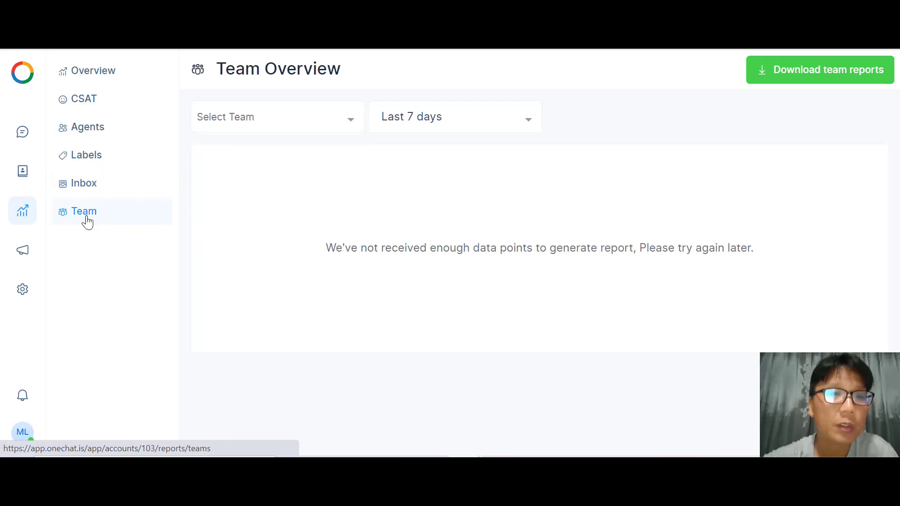
pyautogui.click(347, 124)
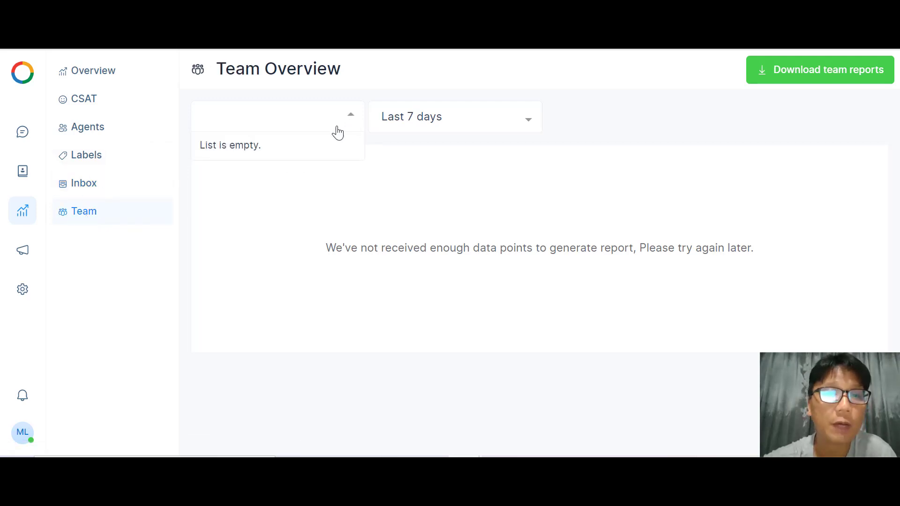
pyautogui.click(393, 238)
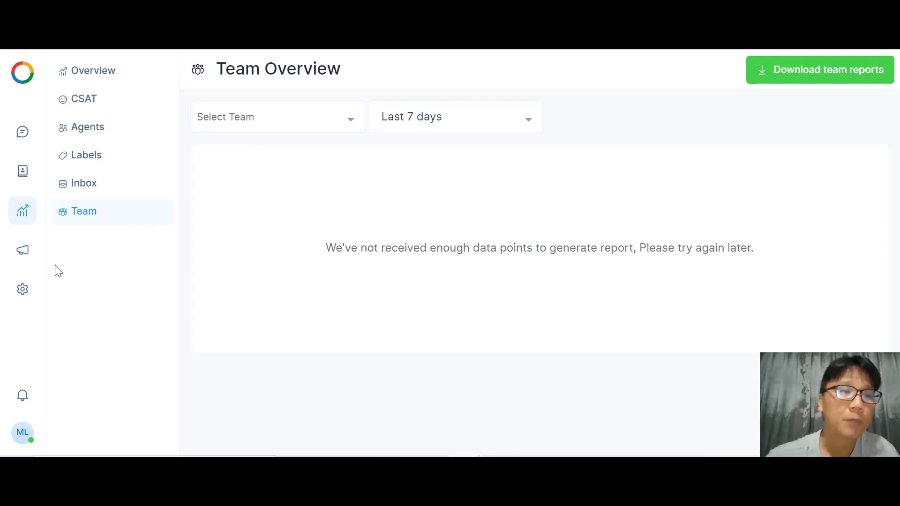
# Start a new ongoing campaign with a youtube title and message.
pyautogui.click(25, 251)
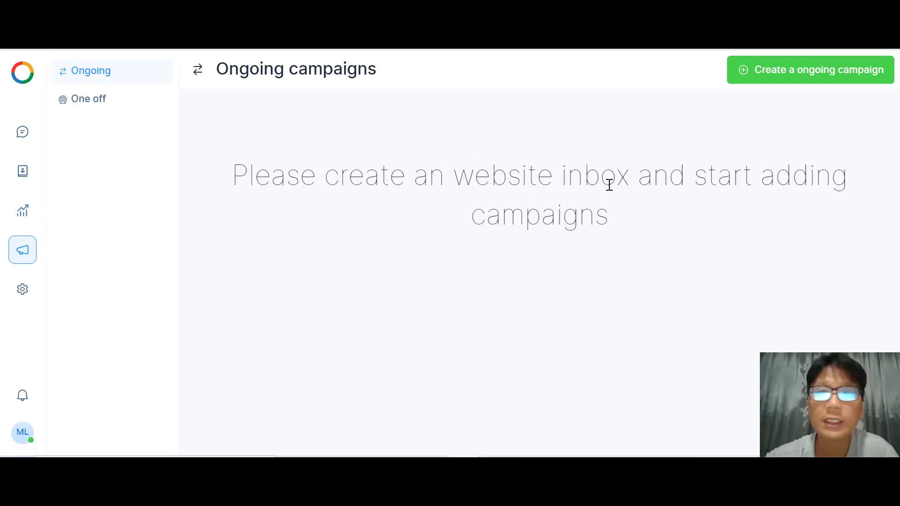
pyautogui.click(821, 77)
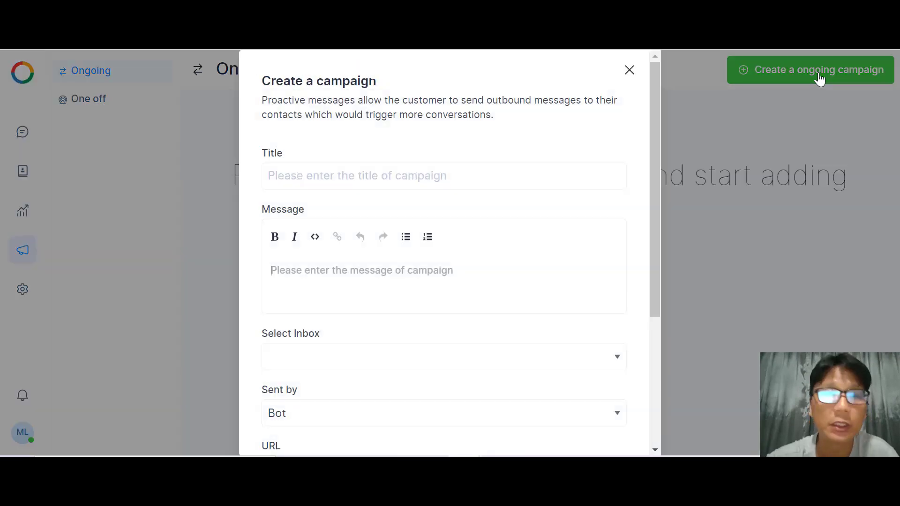
pyautogui.click(445, 181)
pyautogui.write('youtube')
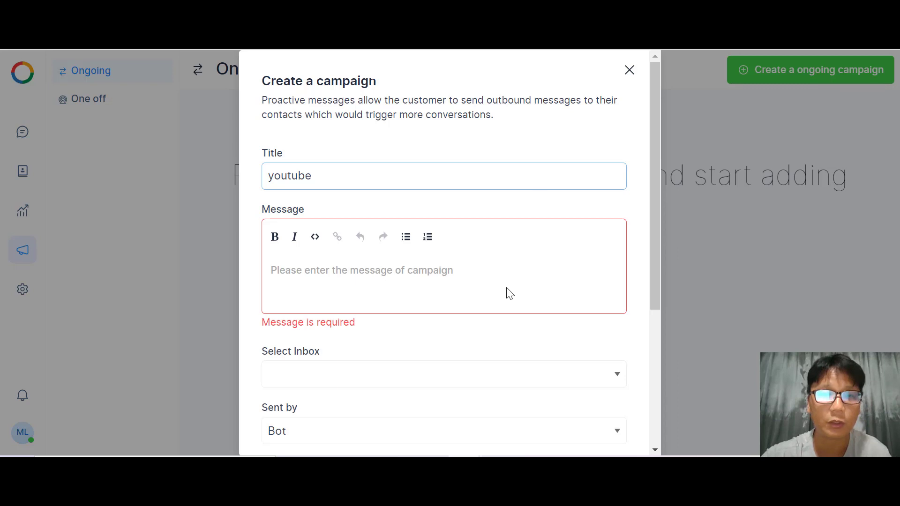
pyautogui.click(390, 295)
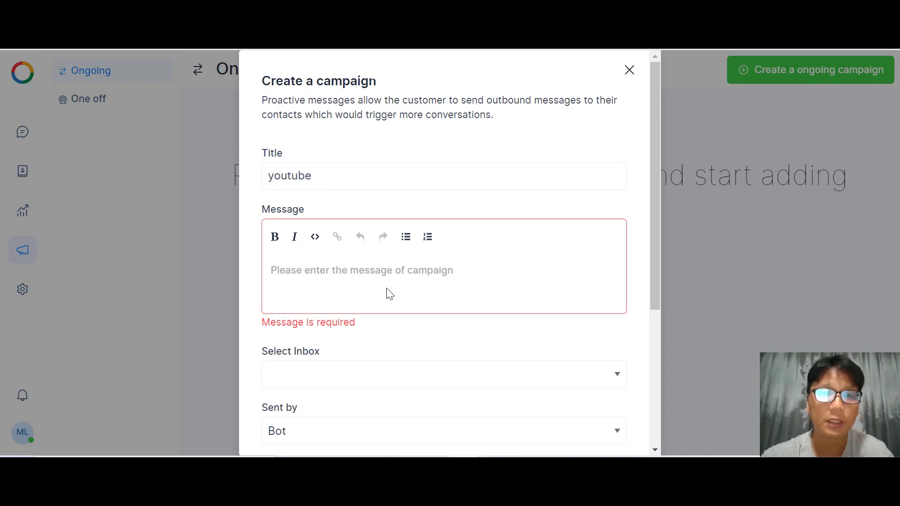
pyautogui.write('youtube sale')
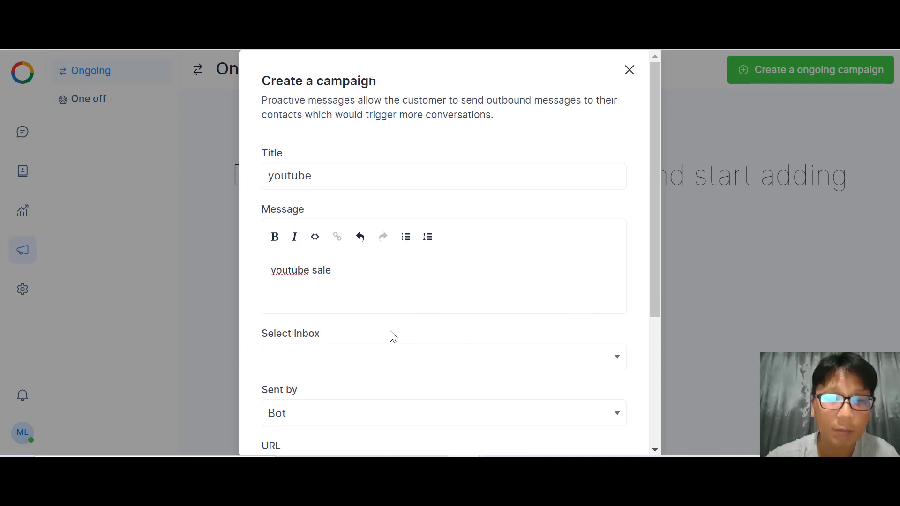
# Attempt to create the campaign with no inbox available, then cancel it.
pyautogui.click(368, 369)
pyautogui.click(368, 369)
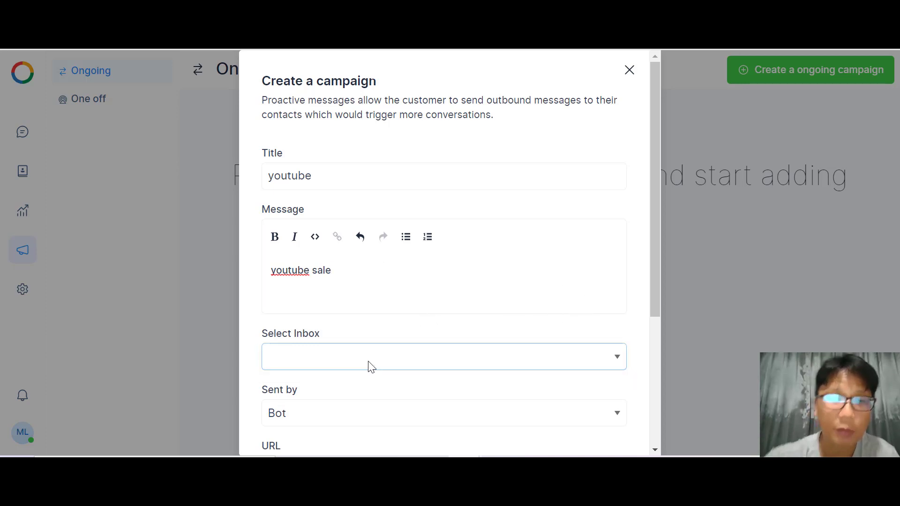
pyautogui.scroll(-2, 371, 367)
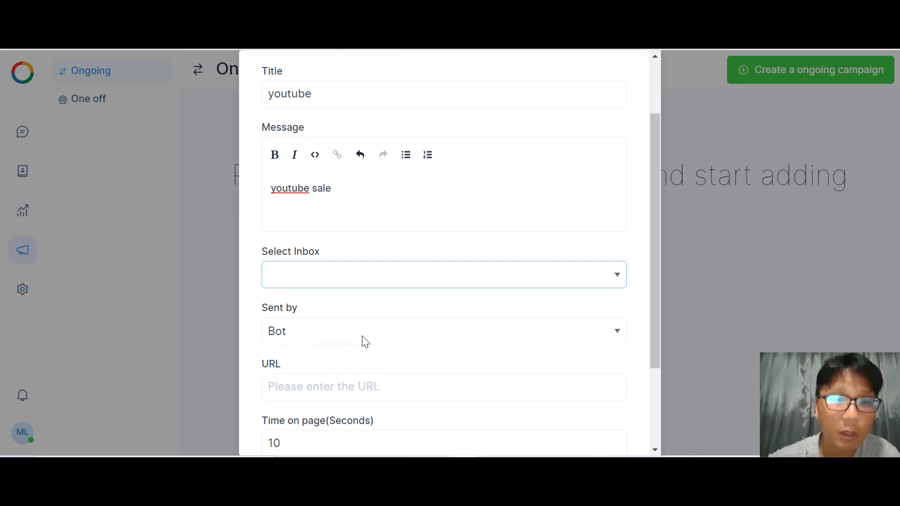
pyautogui.scroll(-3, 391, 394)
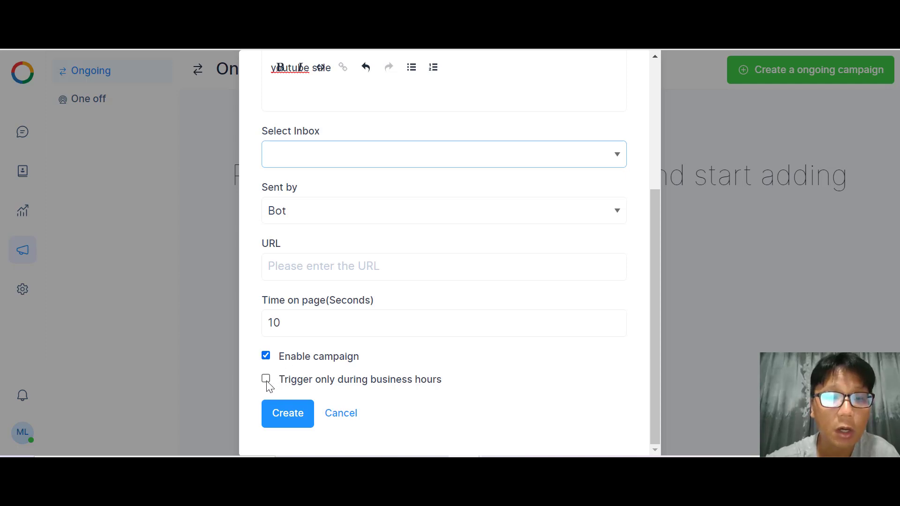
pyautogui.click(288, 416)
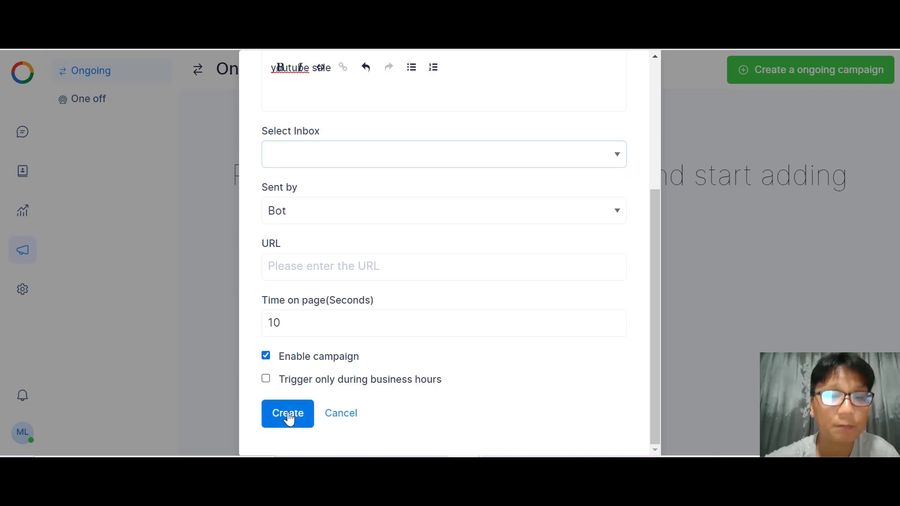
pyautogui.click(404, 153)
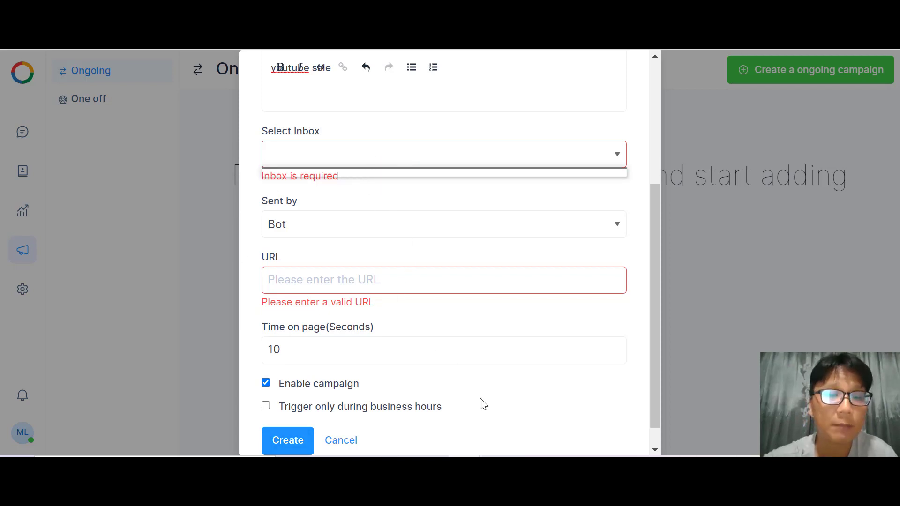
pyautogui.click(340, 441)
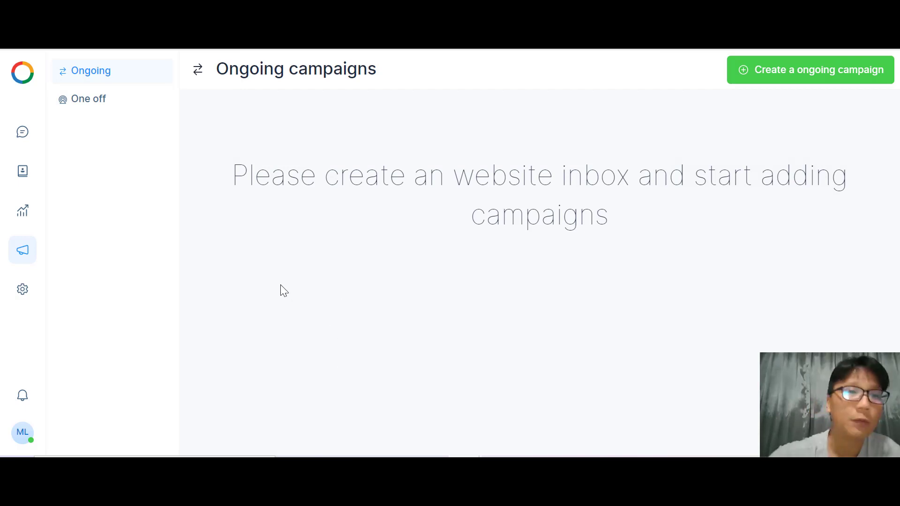
# In Agents settings, start and abandon a new agent with role Agent, then go to Teams.
pyautogui.click(22, 293)
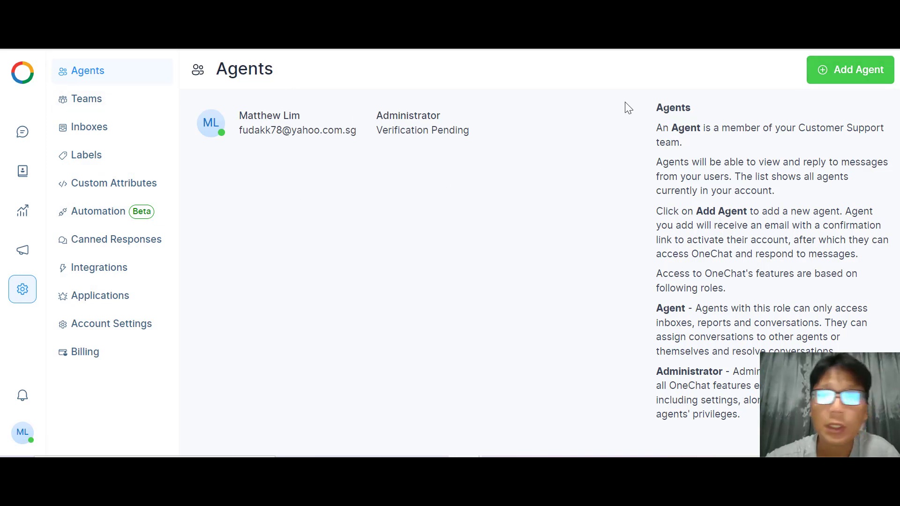
pyautogui.click(849, 82)
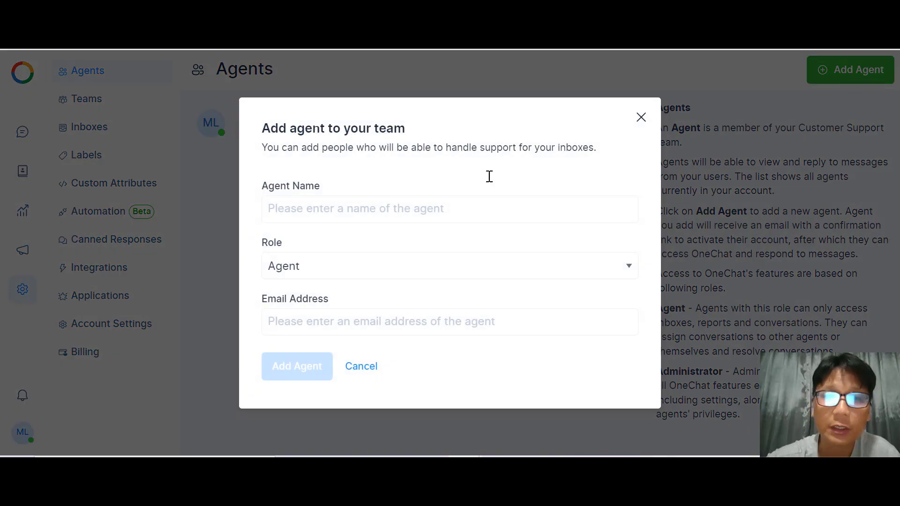
pyautogui.click(349, 214)
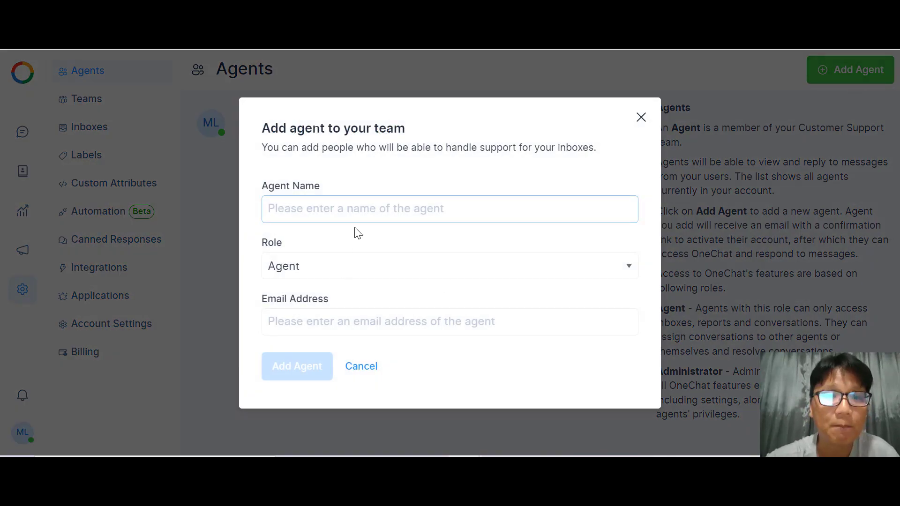
pyautogui.click(382, 277)
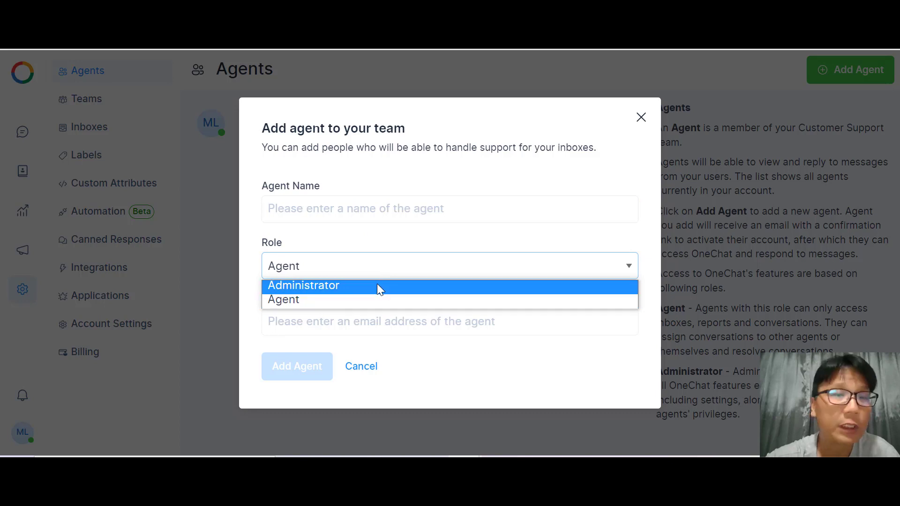
pyautogui.click(407, 301)
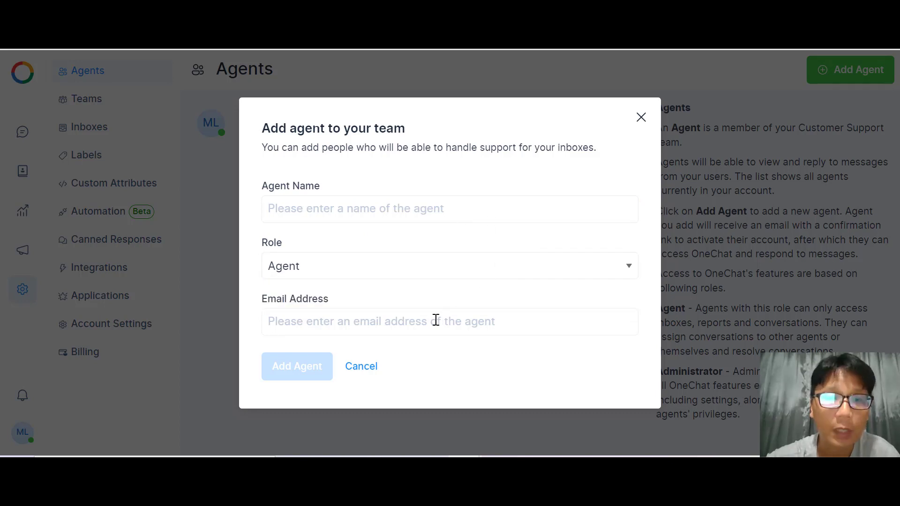
pyautogui.click(361, 365)
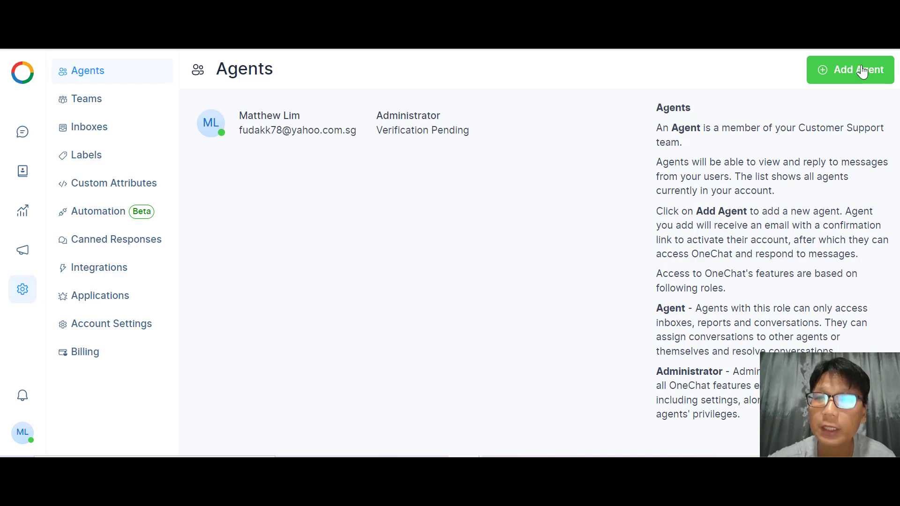
pyautogui.click(115, 111)
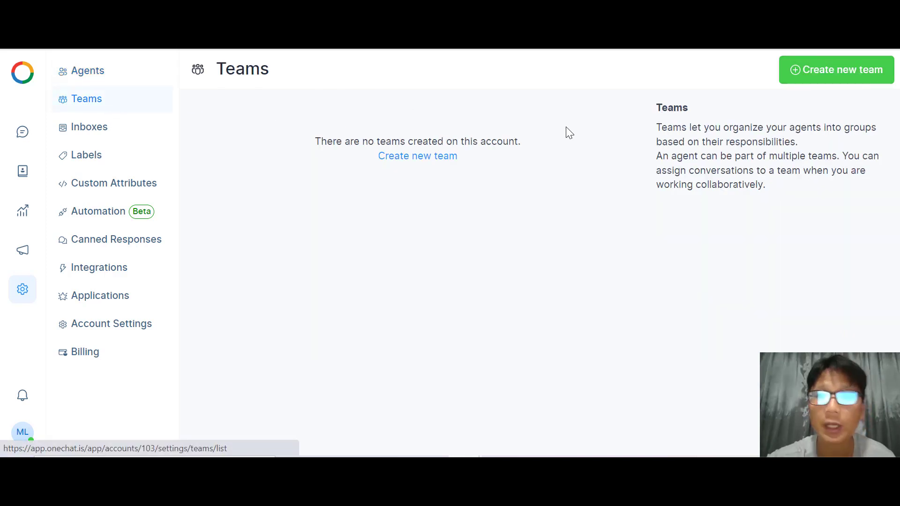
# Preview the Create new team form, go back to the empty Teams list, and open Inboxes.
pyautogui.click(829, 77)
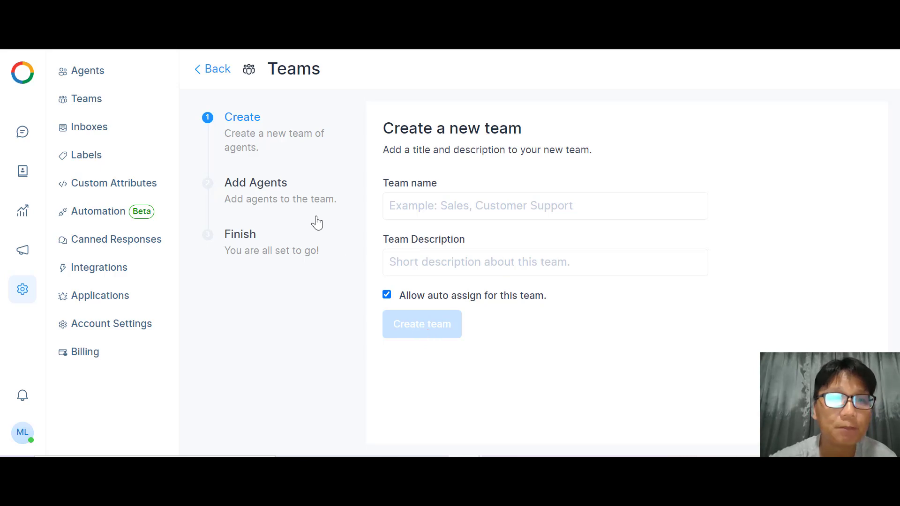
pyautogui.click(207, 69)
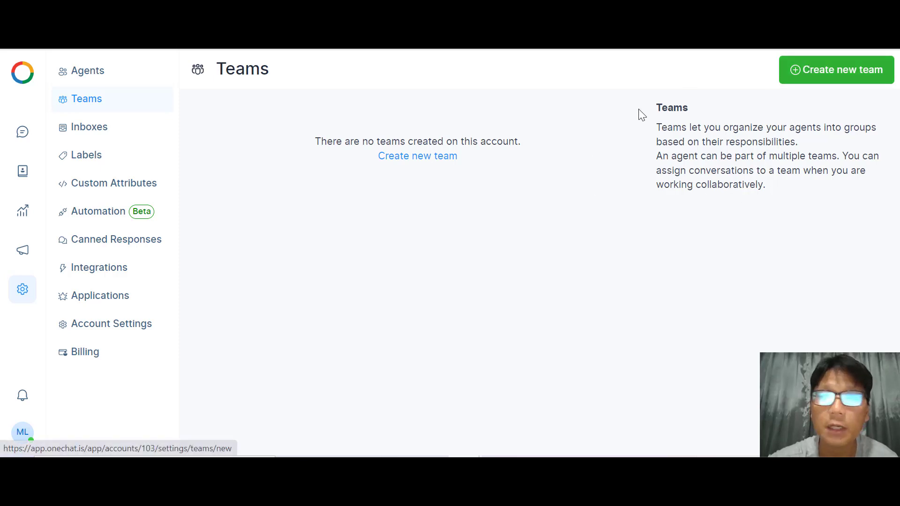
pyautogui.click(85, 129)
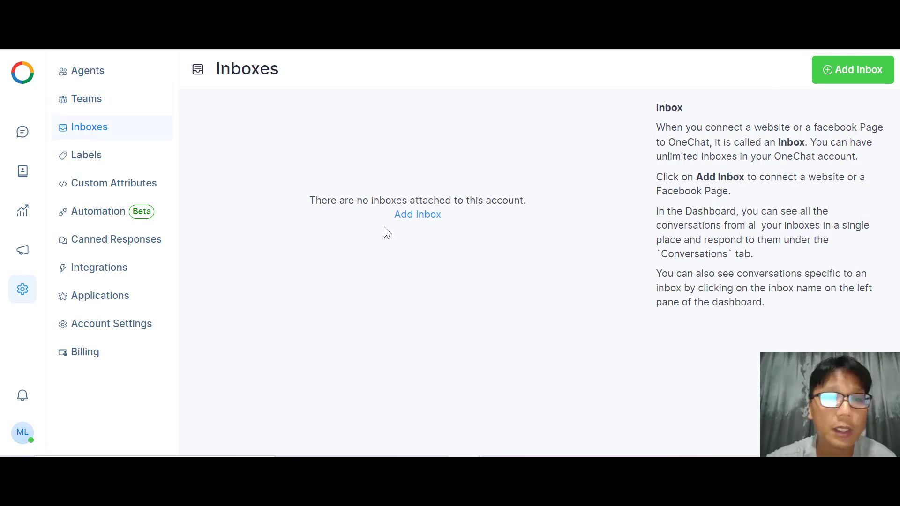
# View the Add Inbox channel choices, go back, and open Labels listing office and sale.
pyautogui.click(427, 216)
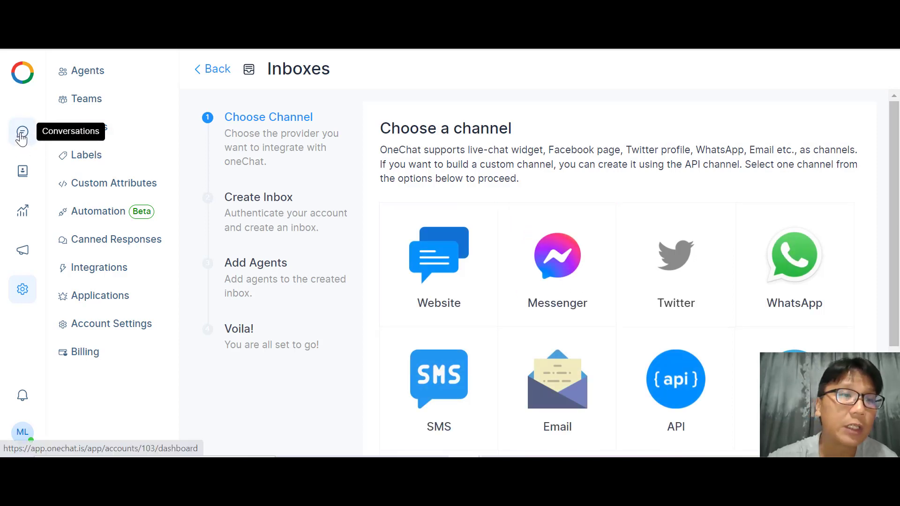
pyautogui.click(215, 78)
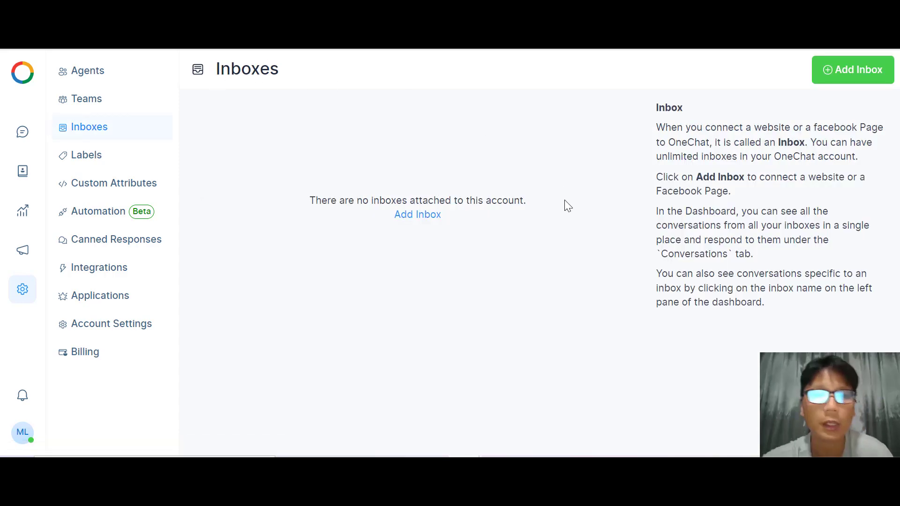
pyautogui.click(89, 159)
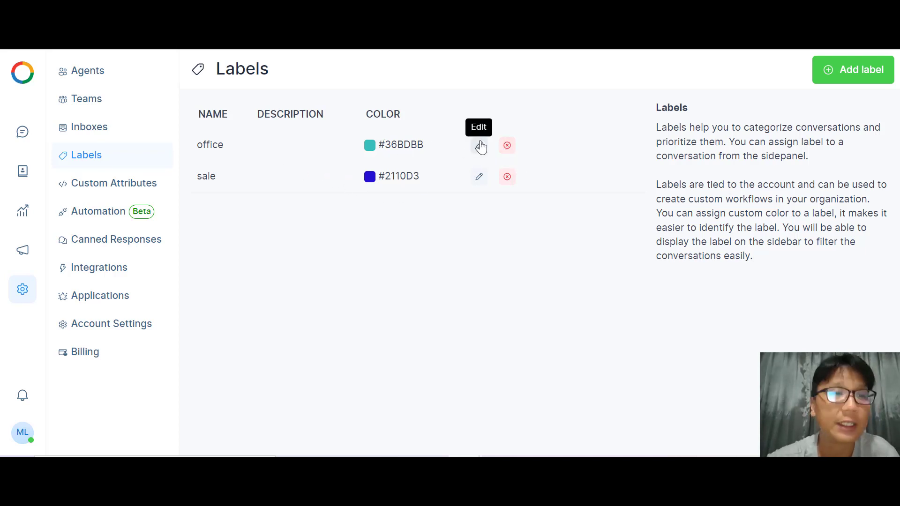
# Open Custom Attributes and close the Add Custom Attribute form without saving.
pyautogui.click(144, 185)
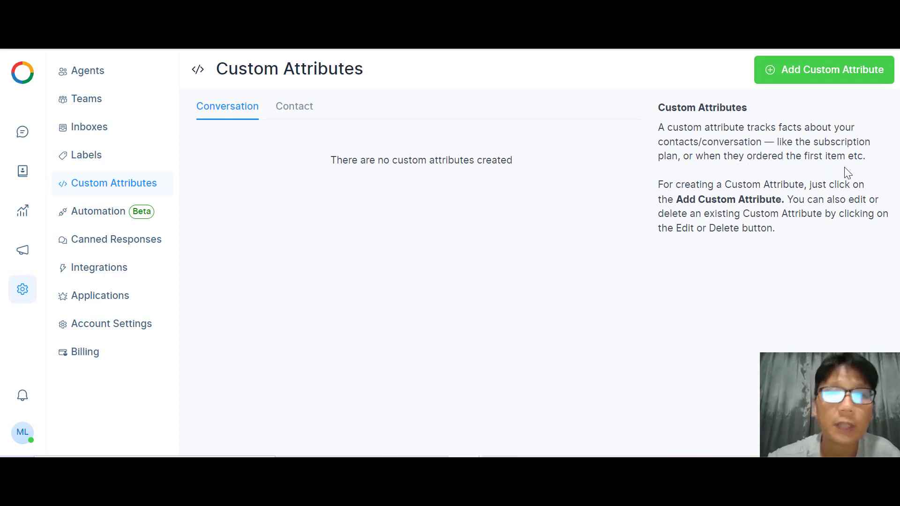
pyautogui.click(799, 79)
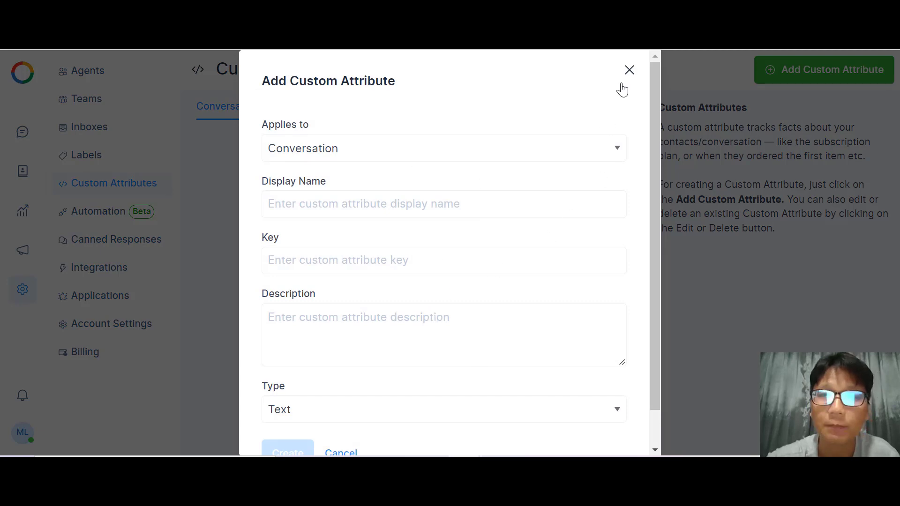
pyautogui.click(630, 71)
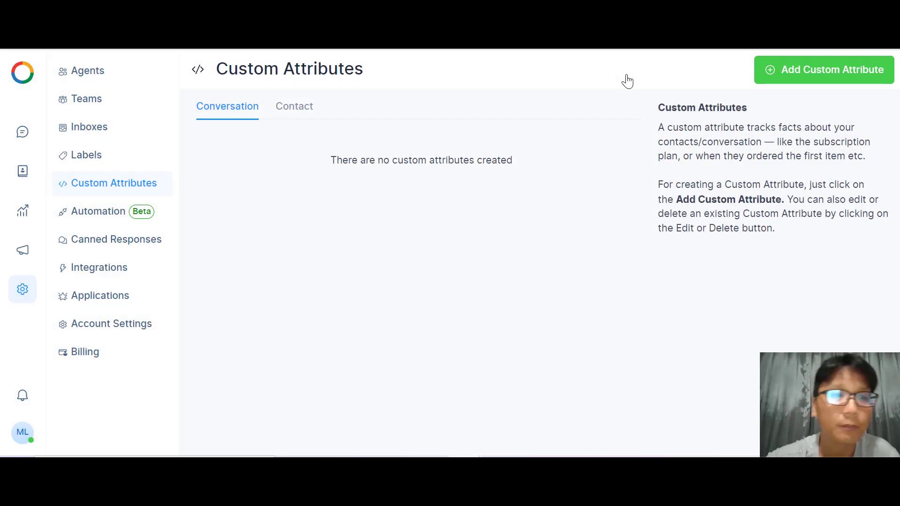
# Go to the Automation settings page, which lists no automation rules.
pyautogui.click(106, 214)
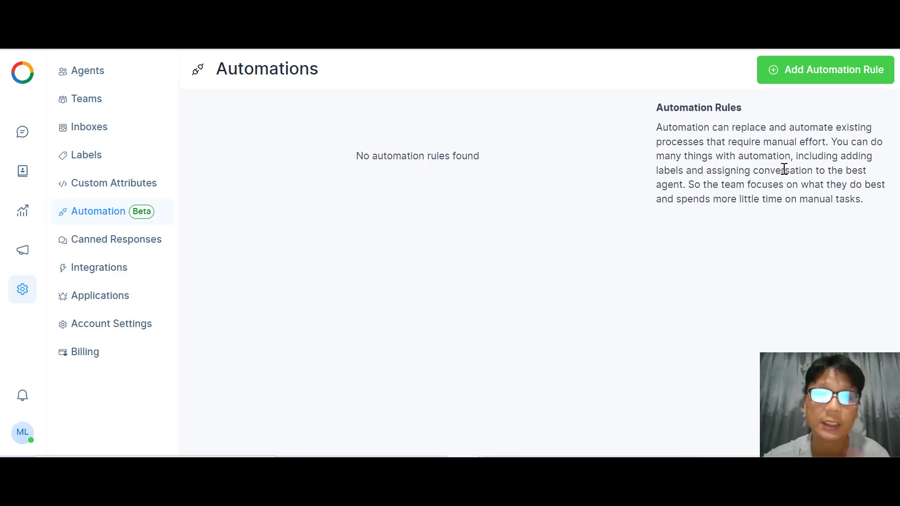
# Start a new automation rule named youtube with the description youtube sale.
pyautogui.click(826, 75)
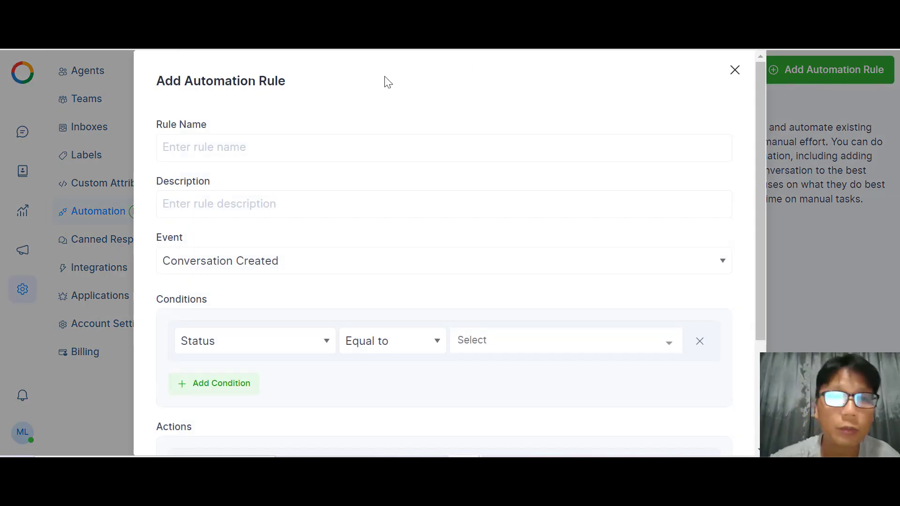
pyautogui.click(329, 146)
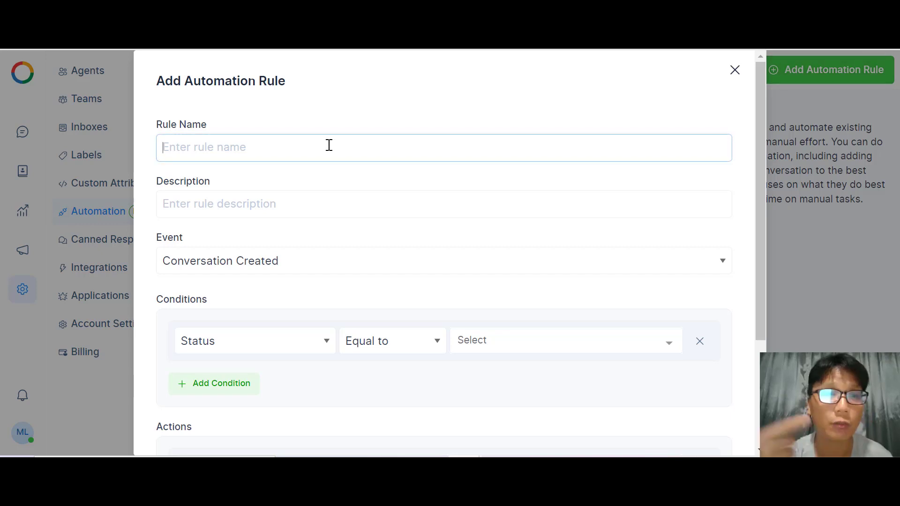
pyautogui.write('youtube')
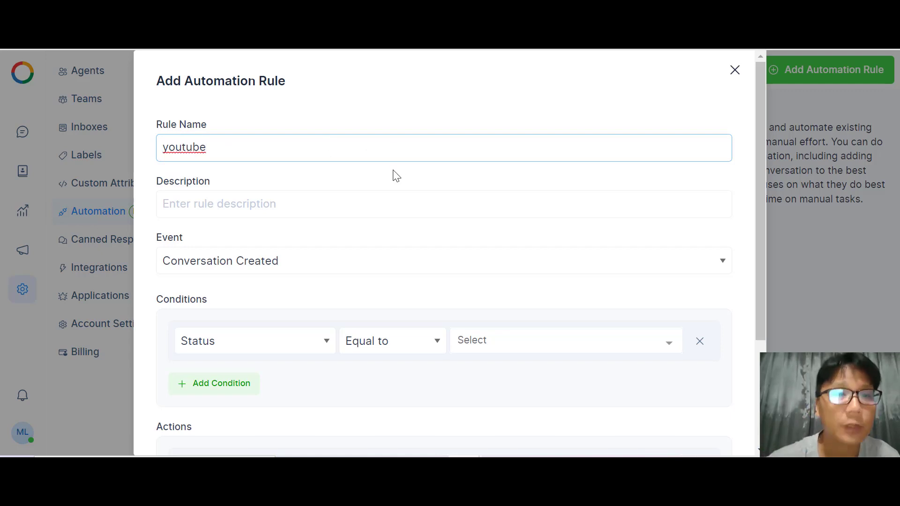
pyautogui.click(365, 203)
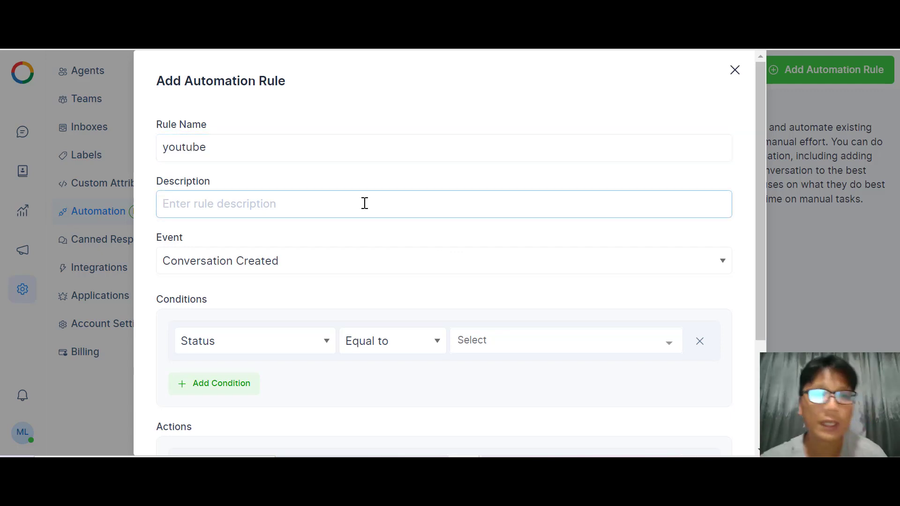
pyautogui.write('yo')
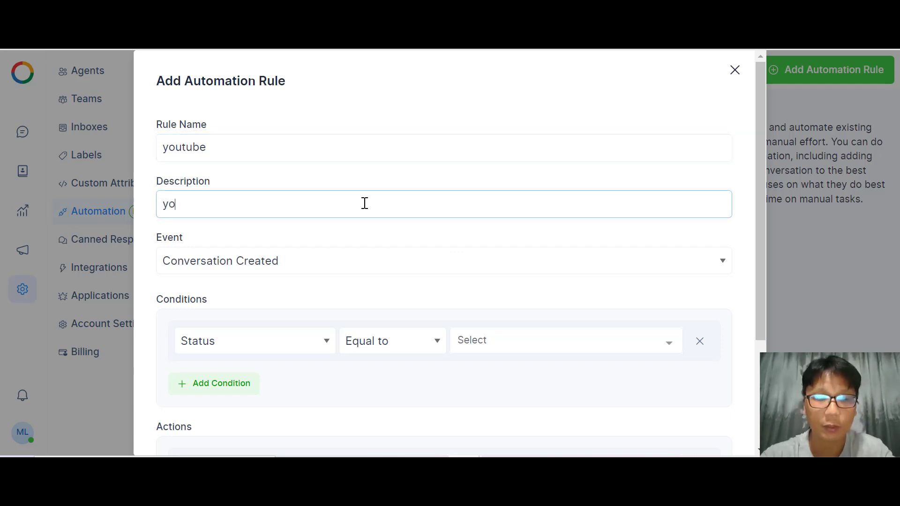
pyautogui.write('utube sale')
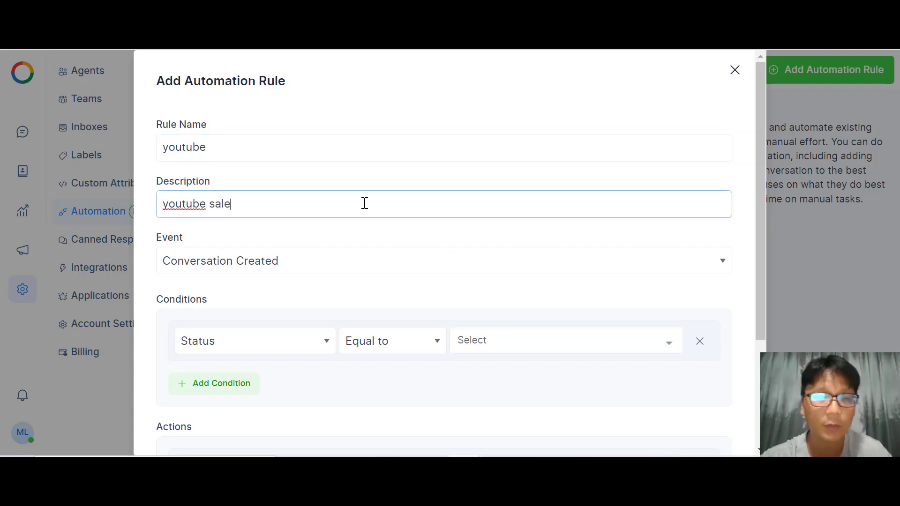
# Set the rule's event to Message Created and its condition to Message Content.
pyautogui.click(353, 257)
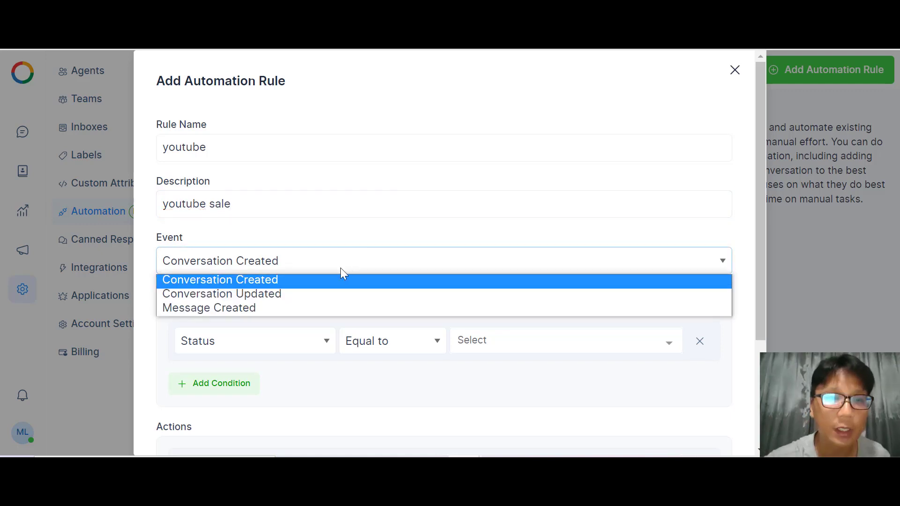
pyautogui.click(249, 310)
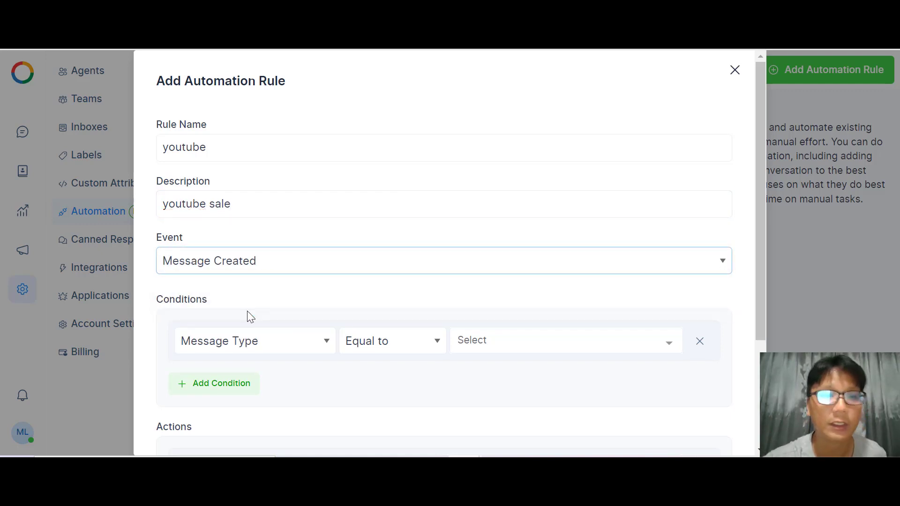
pyautogui.click(268, 264)
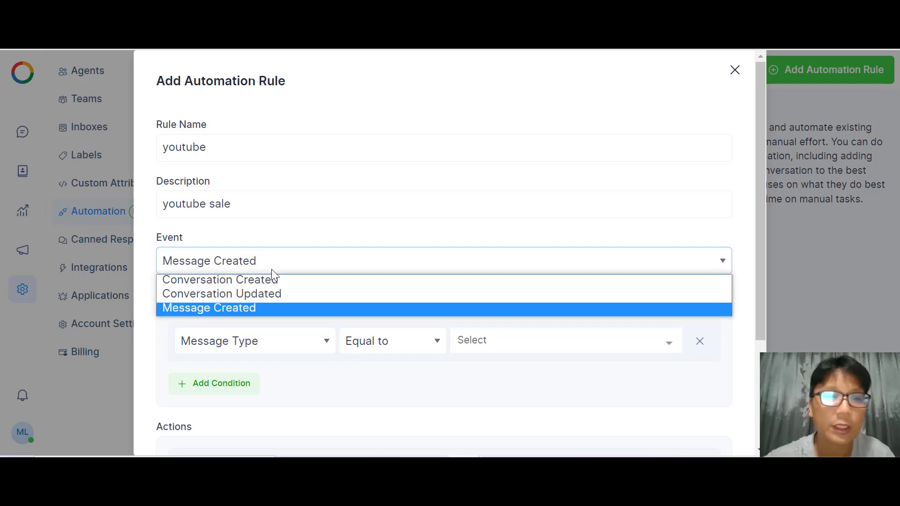
pyautogui.click(249, 314)
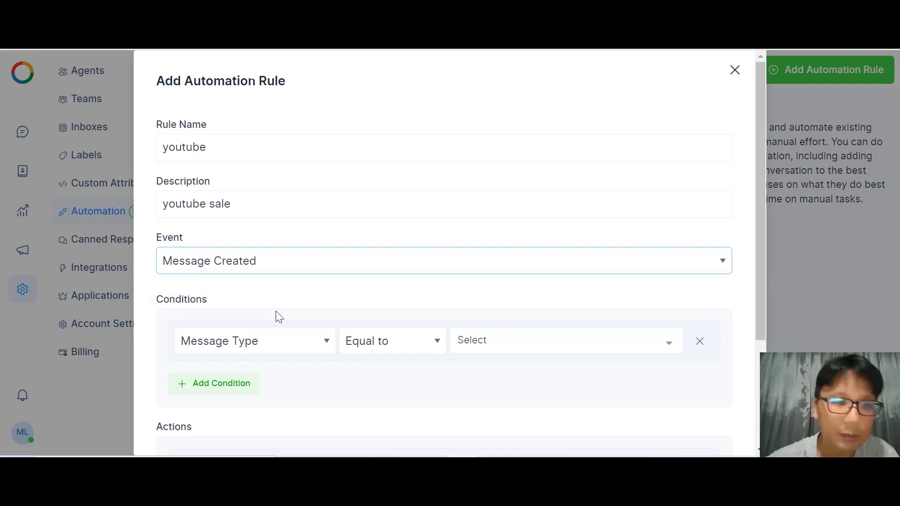
pyautogui.click(328, 346)
pyautogui.click(281, 373)
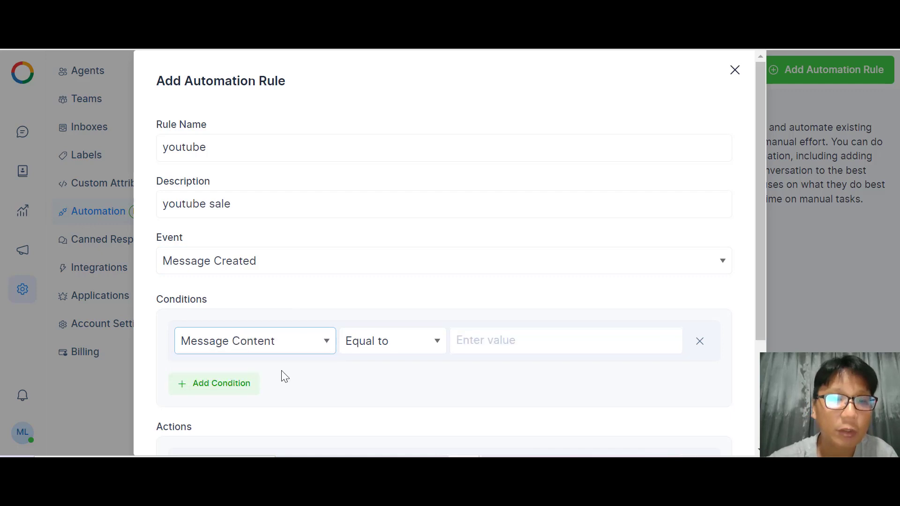
# Make the condition match message content youtube, removing an extra Message Type condition.
pyautogui.click(511, 341)
pyautogui.write('youtube')
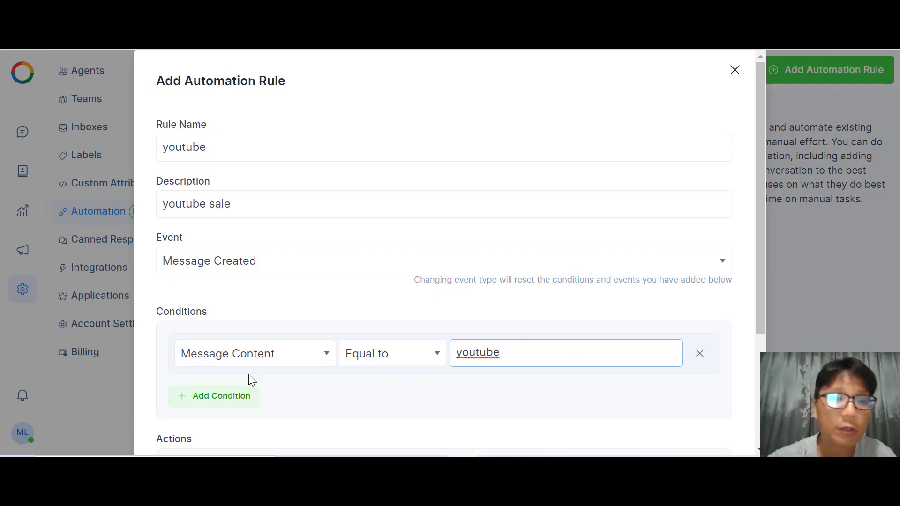
pyautogui.click(218, 404)
pyautogui.scroll(-2, 217, 406)
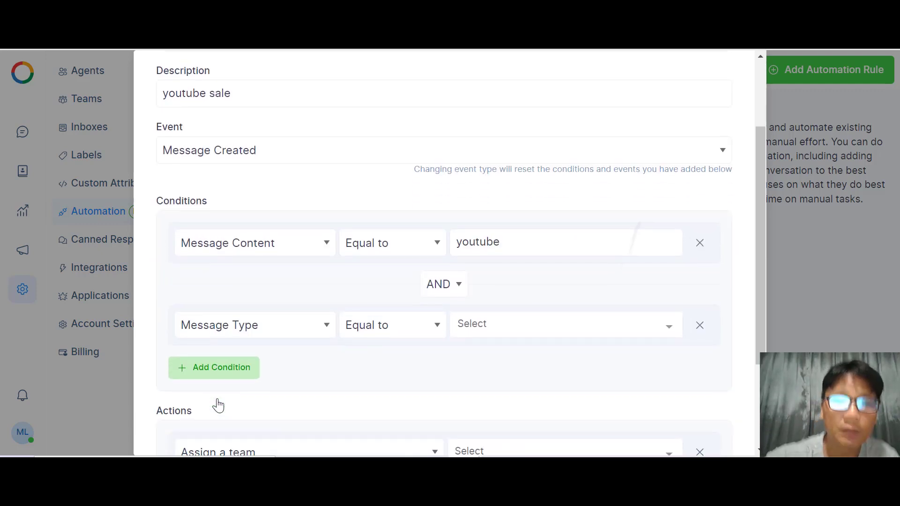
pyautogui.click(699, 324)
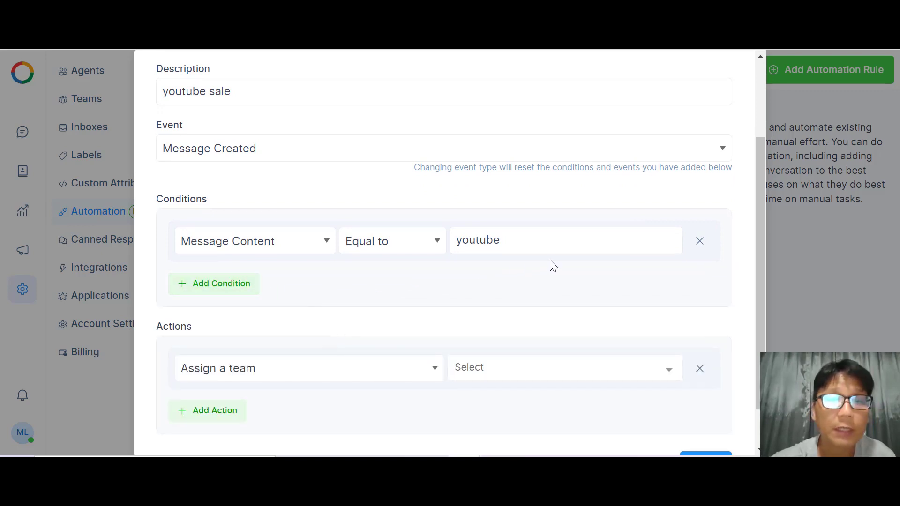
# Set the rule's action to Add a label with the sale label.
pyautogui.click(295, 370)
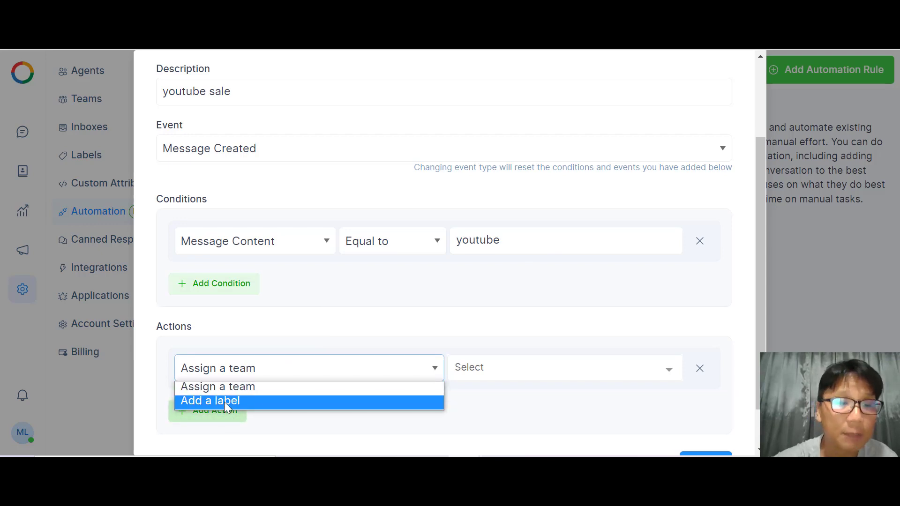
pyautogui.click(535, 361)
pyautogui.click(531, 373)
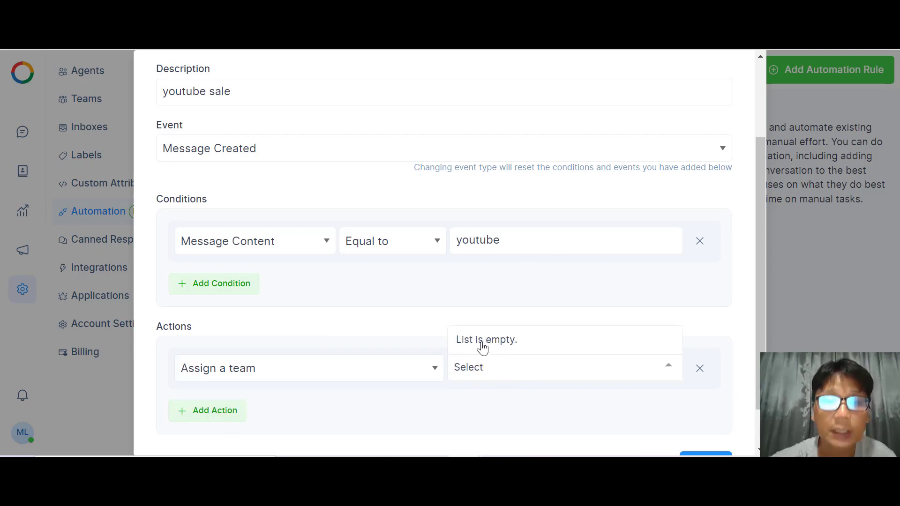
pyautogui.click(421, 373)
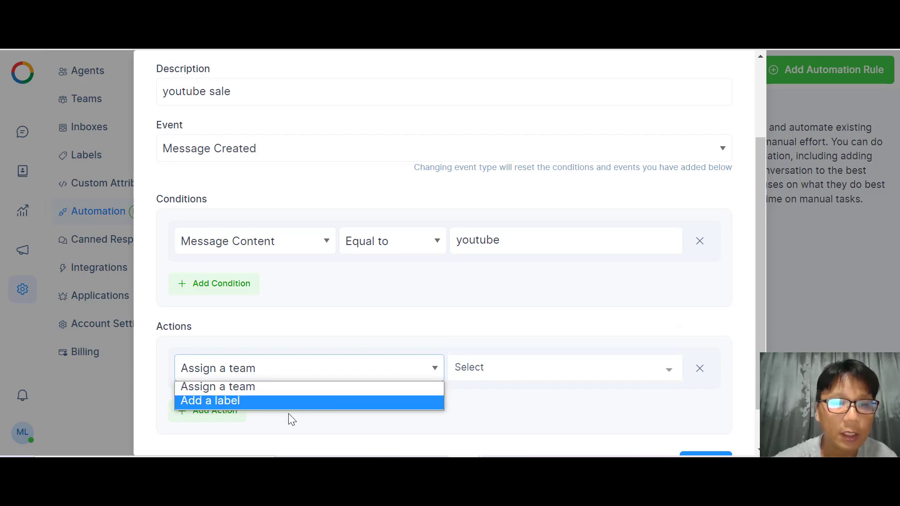
pyautogui.click(254, 404)
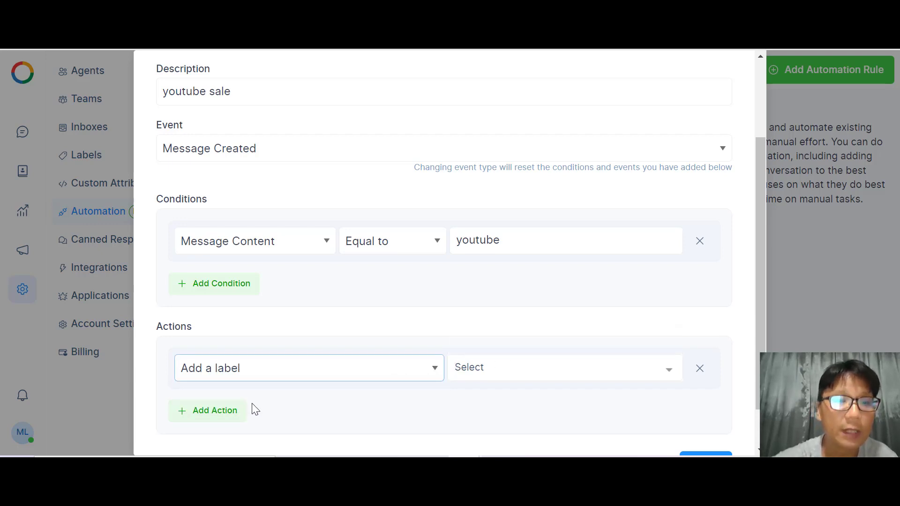
pyautogui.click(534, 375)
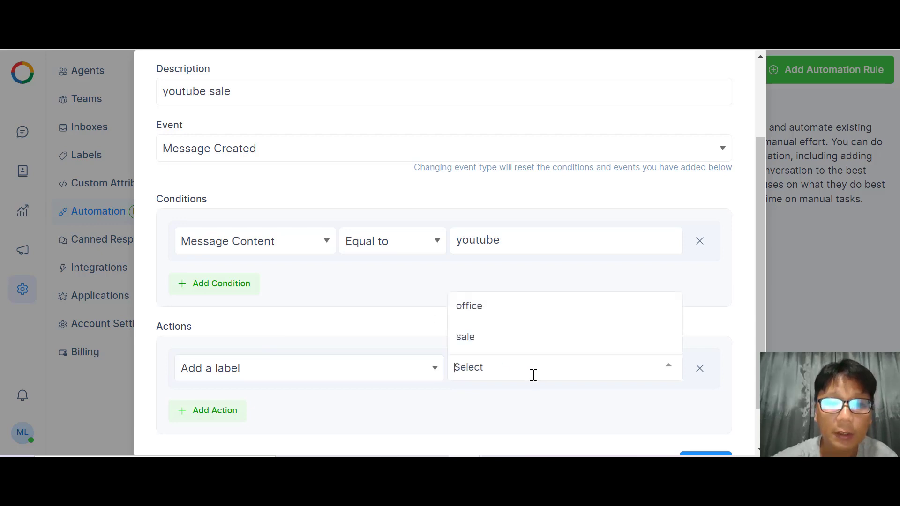
pyautogui.click(492, 345)
# Review the finished rule form, then discard the draft without saving.
pyautogui.scroll(-1, 461, 348)
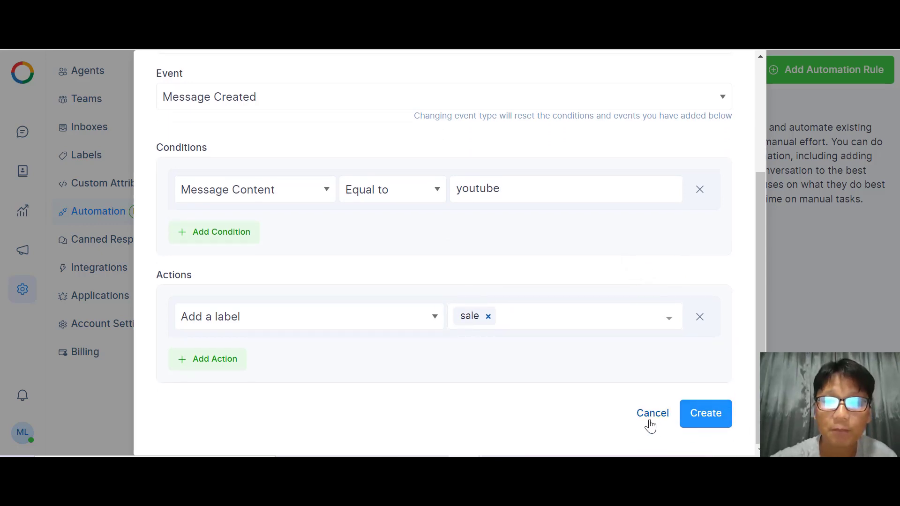
pyautogui.scroll(3, 649, 422)
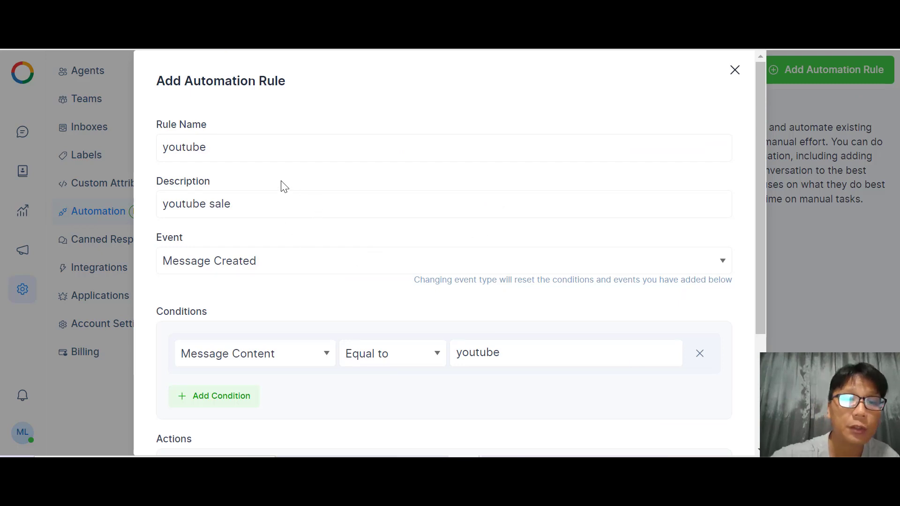
pyautogui.scroll(-3, 281, 184)
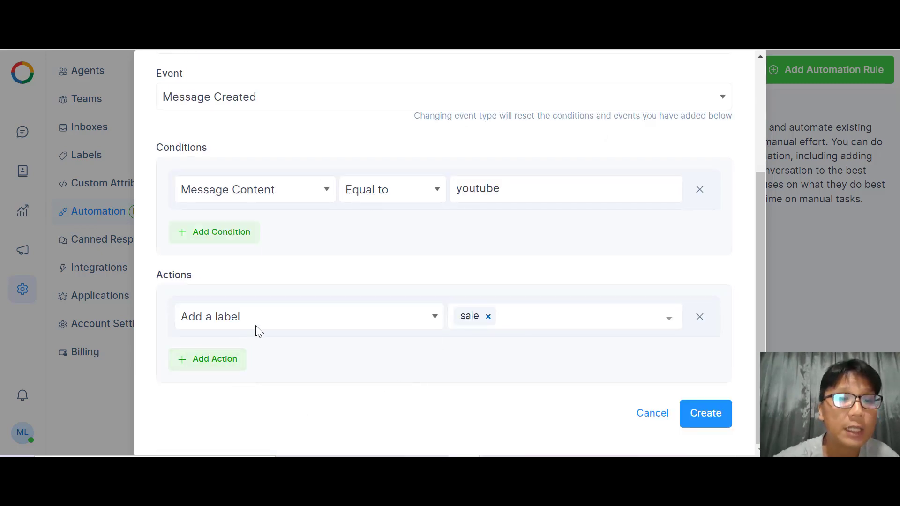
pyautogui.click(648, 413)
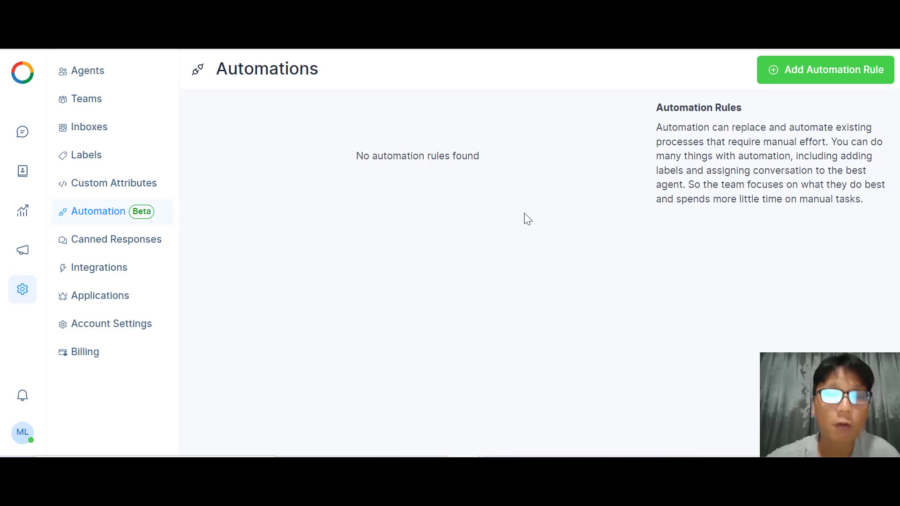
# Add a canned response with short code youtube and content 'Thank you for your respond'.
pyautogui.click(148, 248)
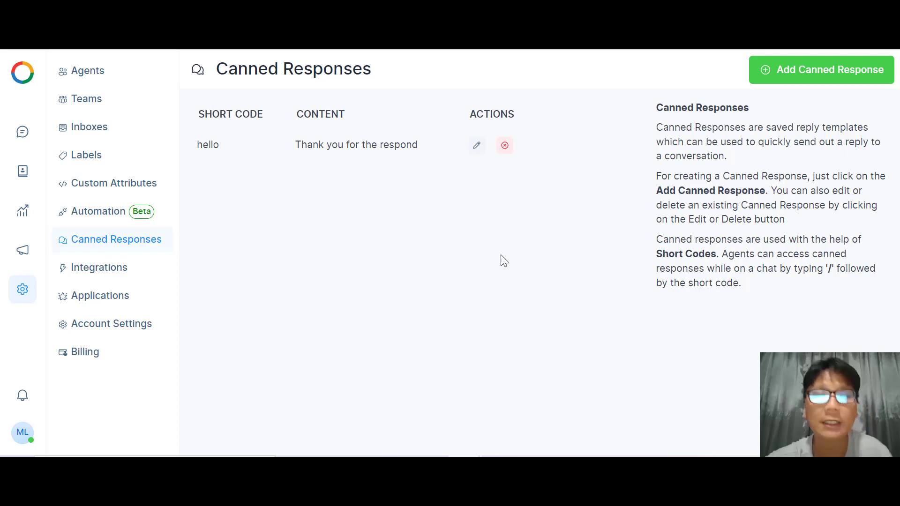
pyautogui.click(813, 81)
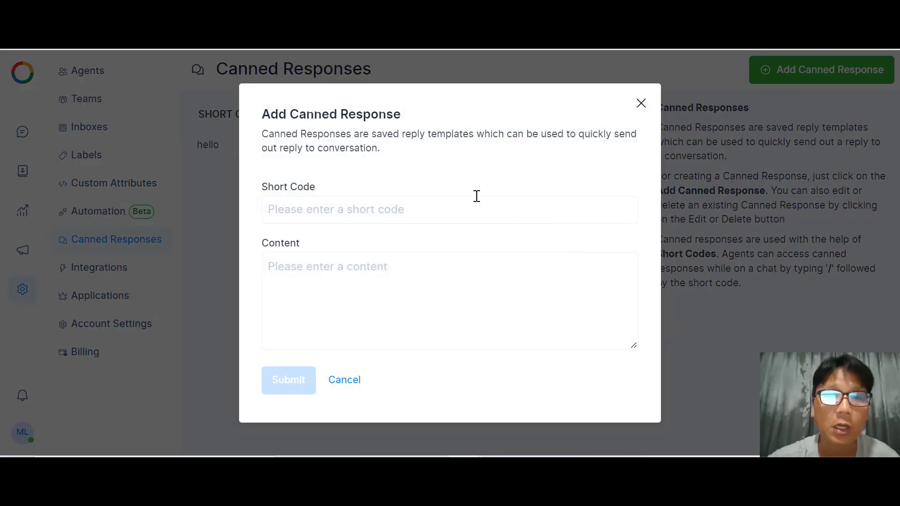
pyautogui.click(436, 224)
pyautogui.write('you')
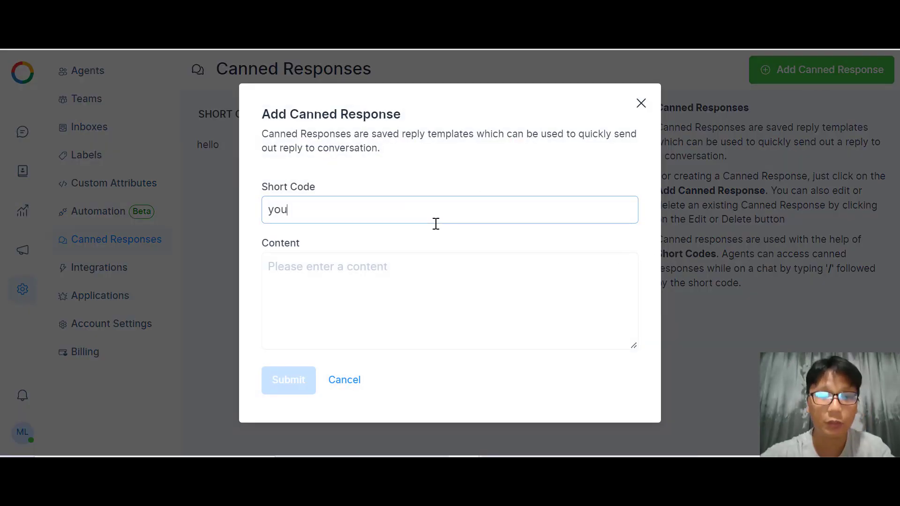
pyautogui.write('tube')
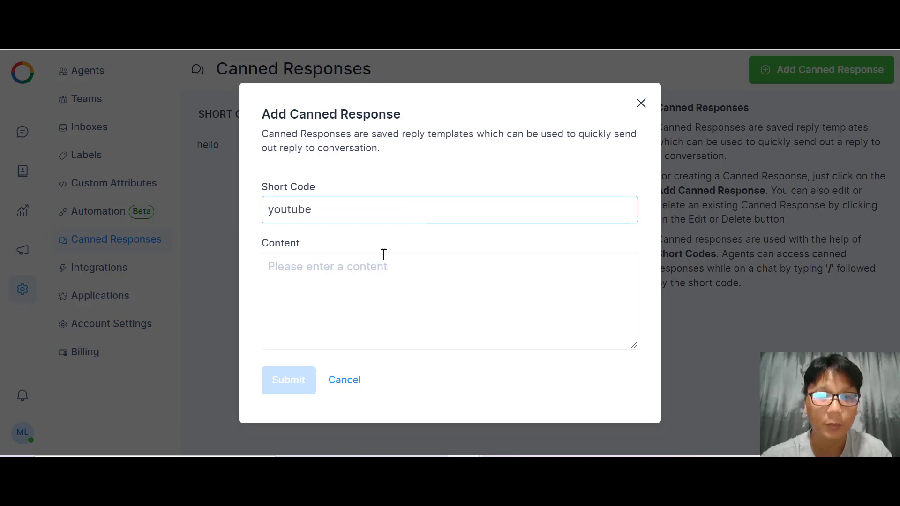
pyautogui.click(364, 262)
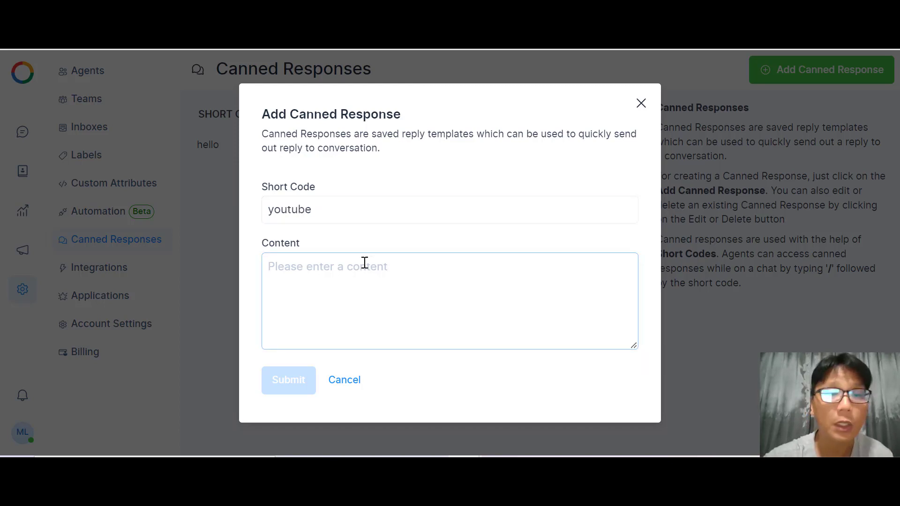
pyautogui.write('Thank')
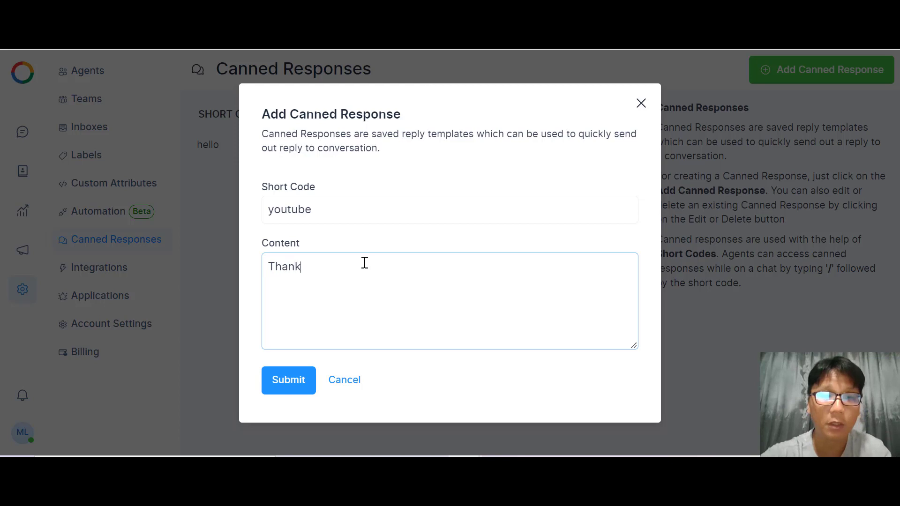
pyautogui.write(' you for yo')
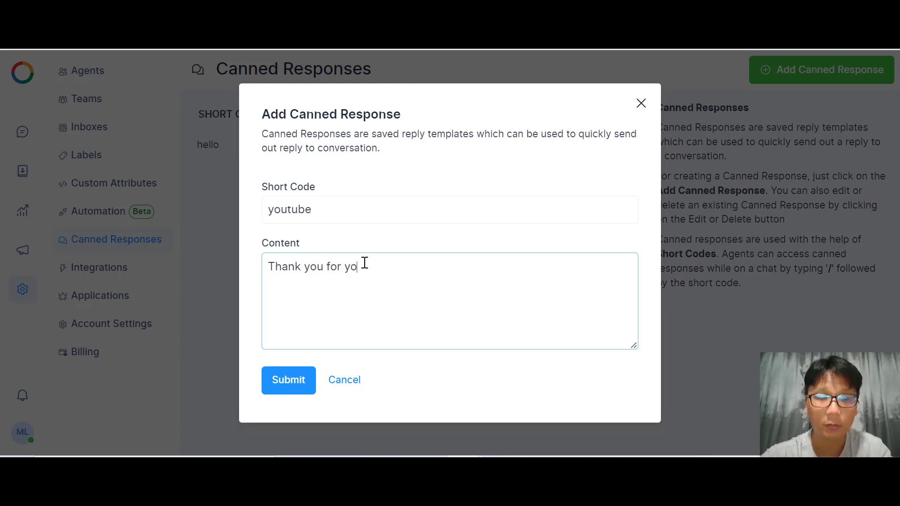
pyautogui.write('ur respond')
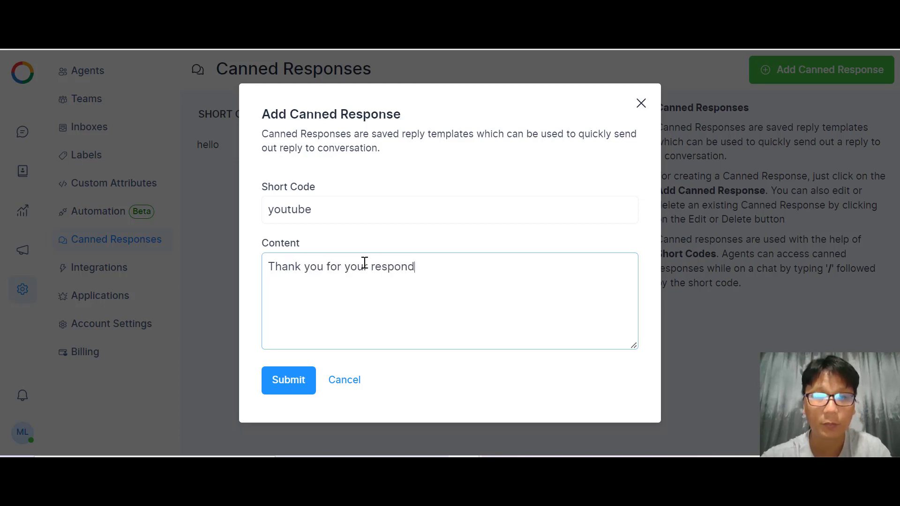
pyautogui.click(291, 382)
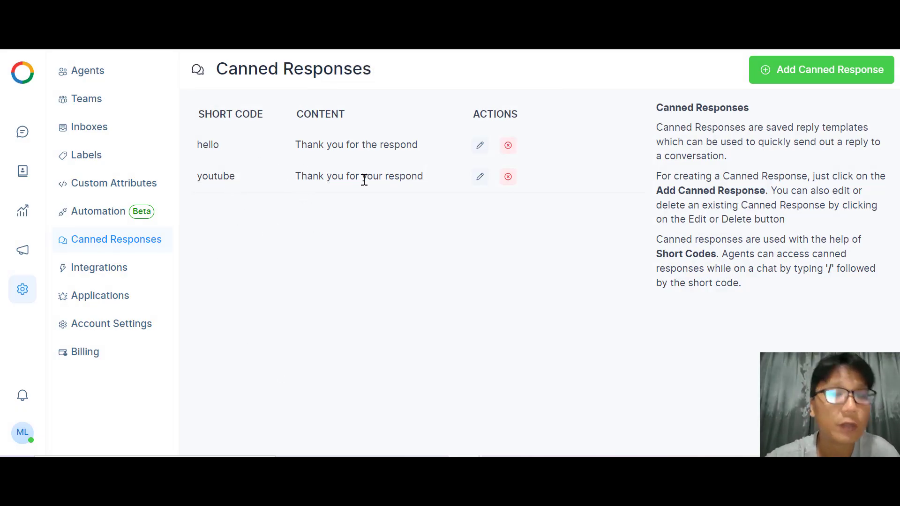
# Delete the hello canned response, then go to Integrations.
pyautogui.click(510, 145)
pyautogui.click(328, 291)
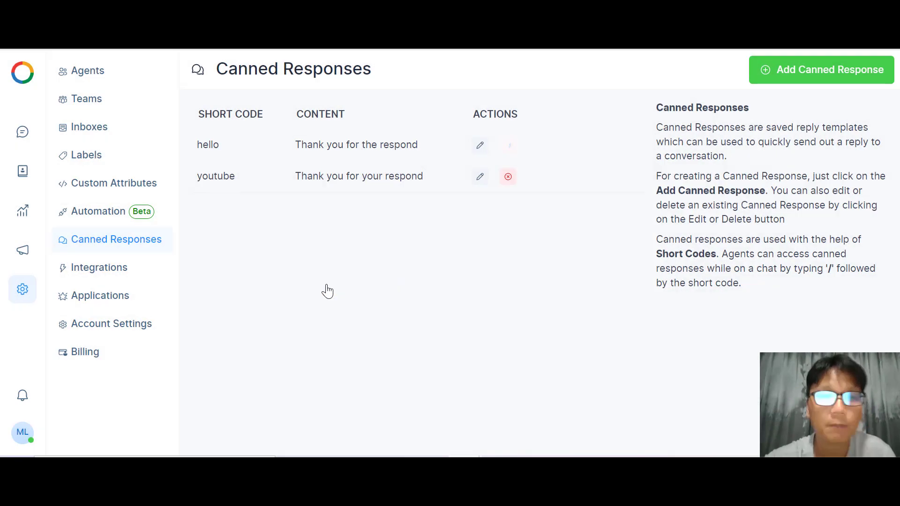
pyautogui.click(119, 273)
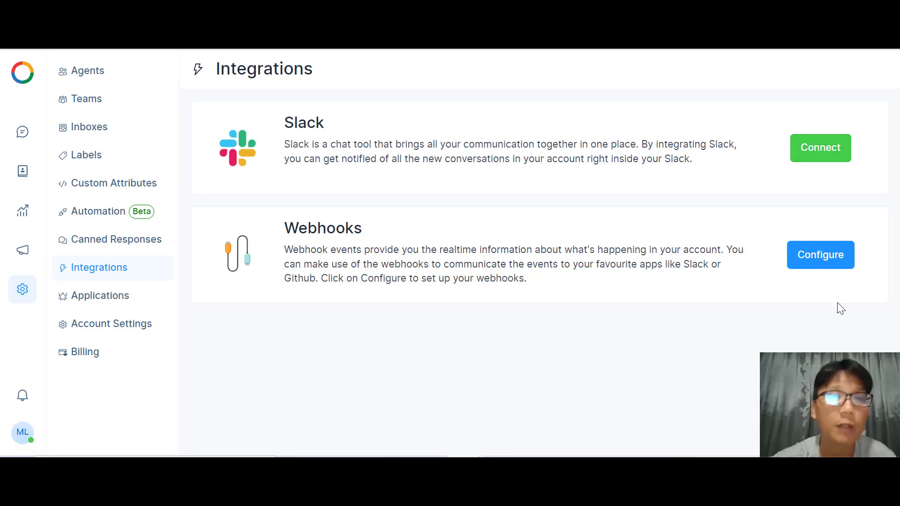
# Pass through the Applications page listing Dialogflow and open Account Settings.
pyautogui.click(123, 305)
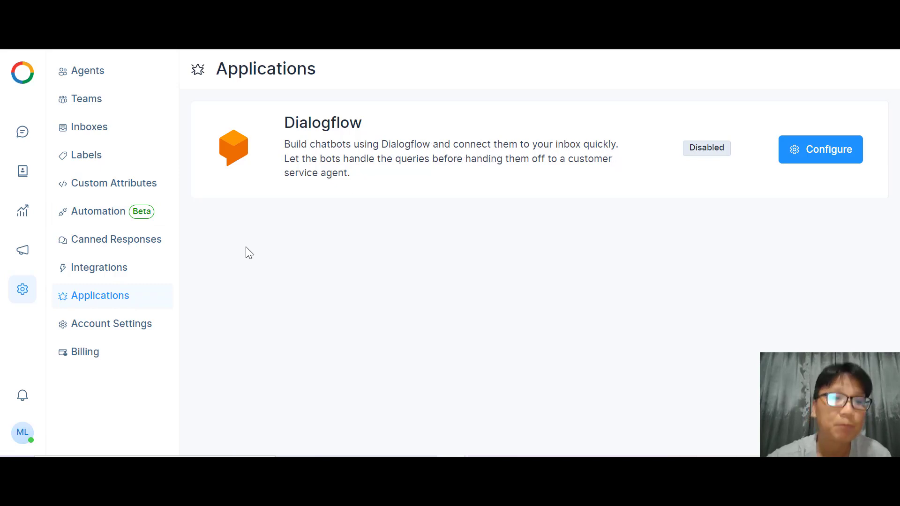
pyautogui.click(122, 333)
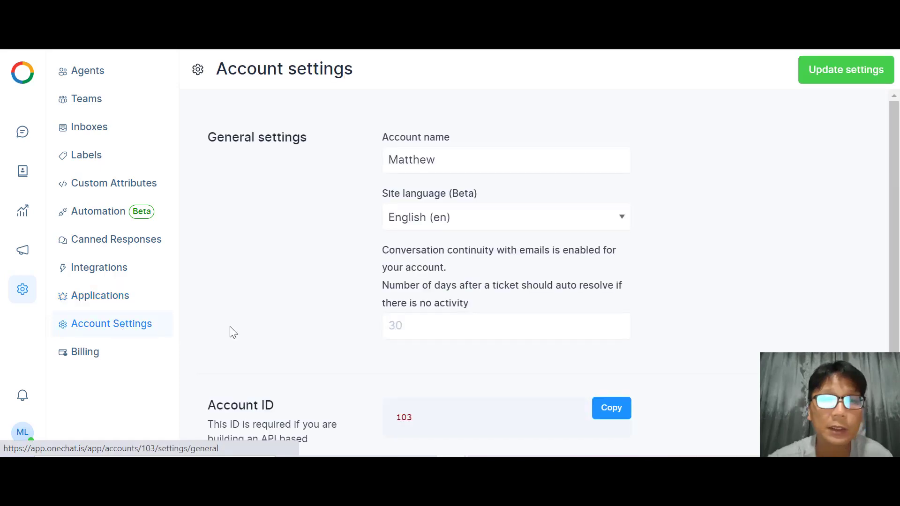
# Check the Site language list, keep English (en), then return to the conversations dashboard.
pyautogui.scroll(-1, 415, 122)
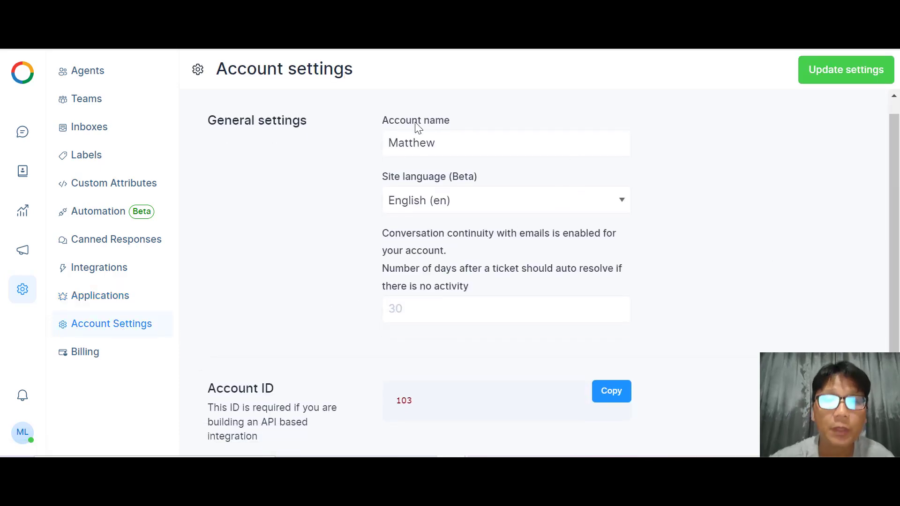
pyautogui.click(587, 200)
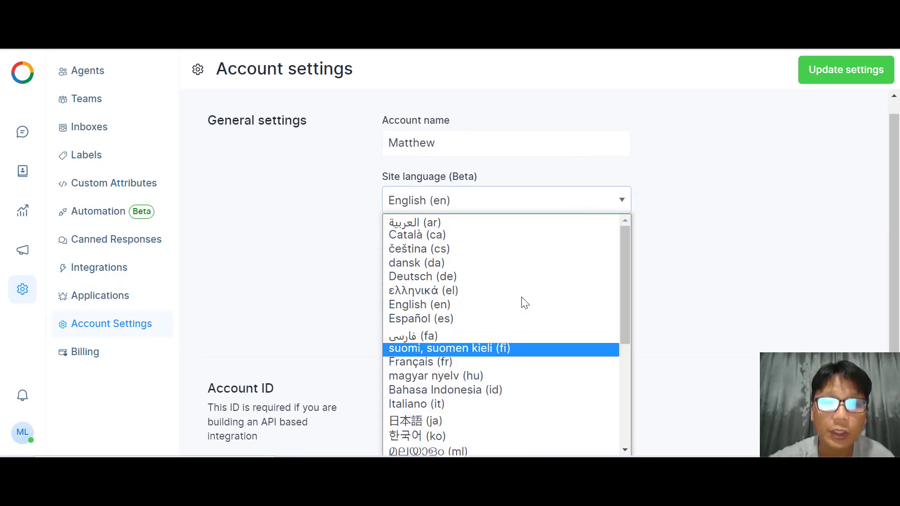
pyautogui.click(761, 258)
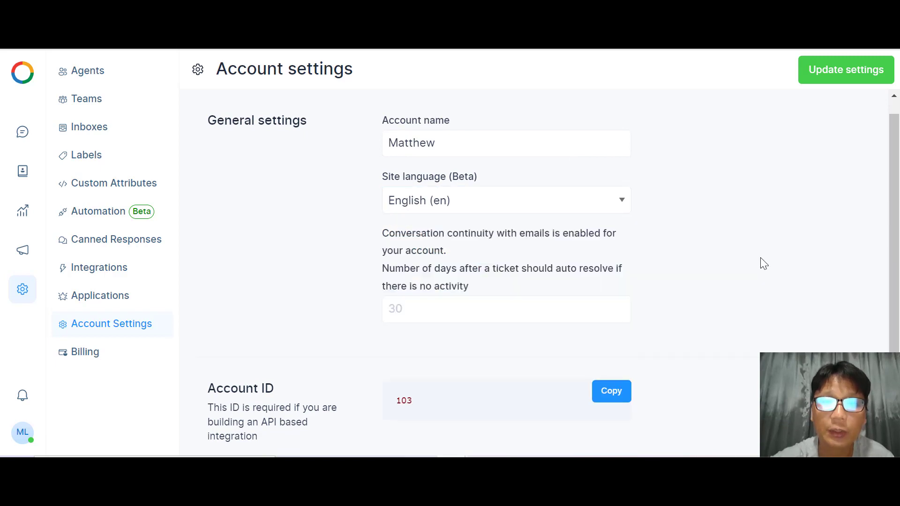
pyautogui.scroll(-2, 761, 258)
pyautogui.scroll(2, 762, 261)
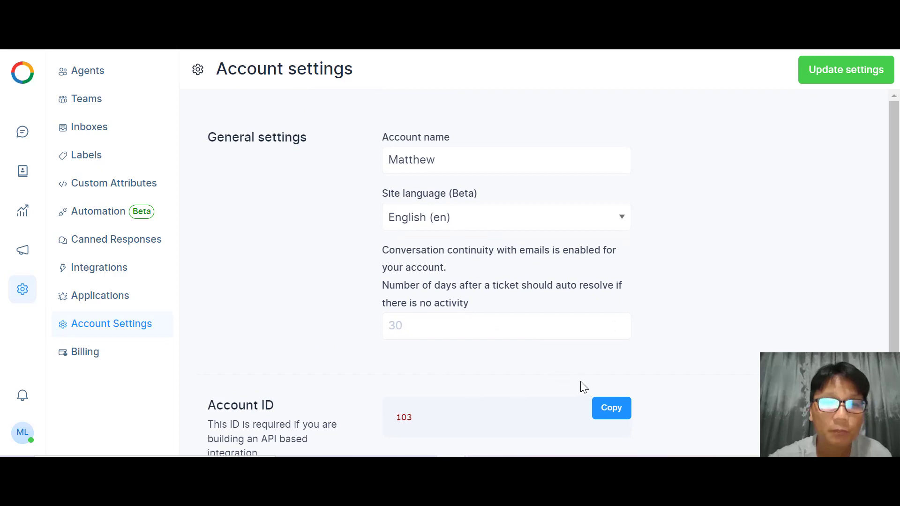
pyautogui.click(23, 77)
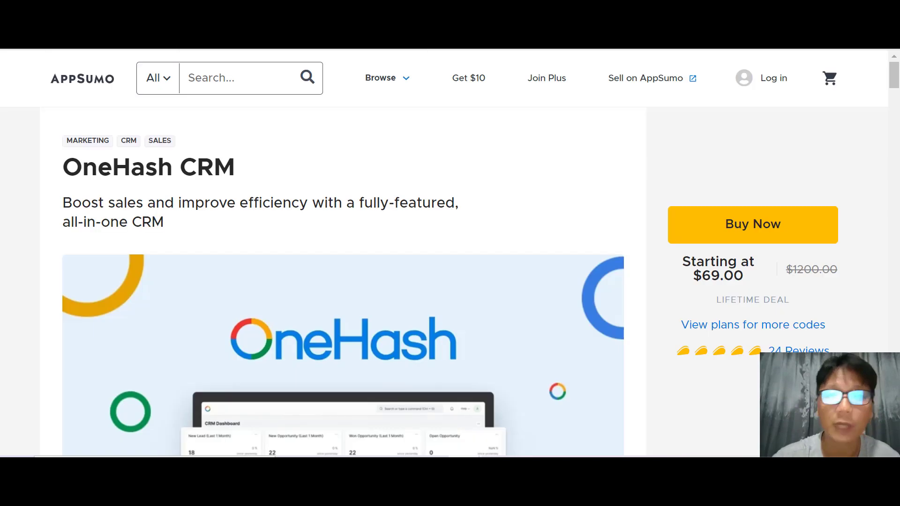
# Scroll the OneHash CRM deal page to reveal the $69.00 price and 24 reviews.
pyautogui.scroll(-1, 590, 133)
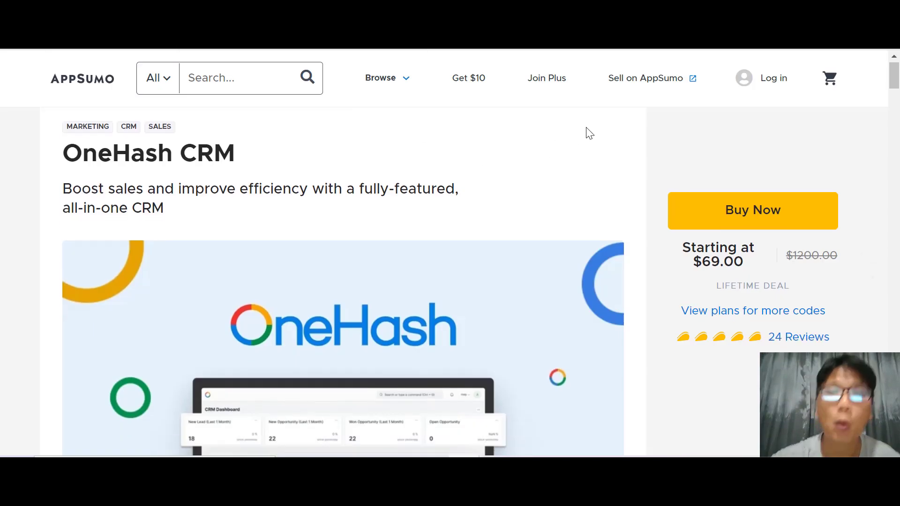